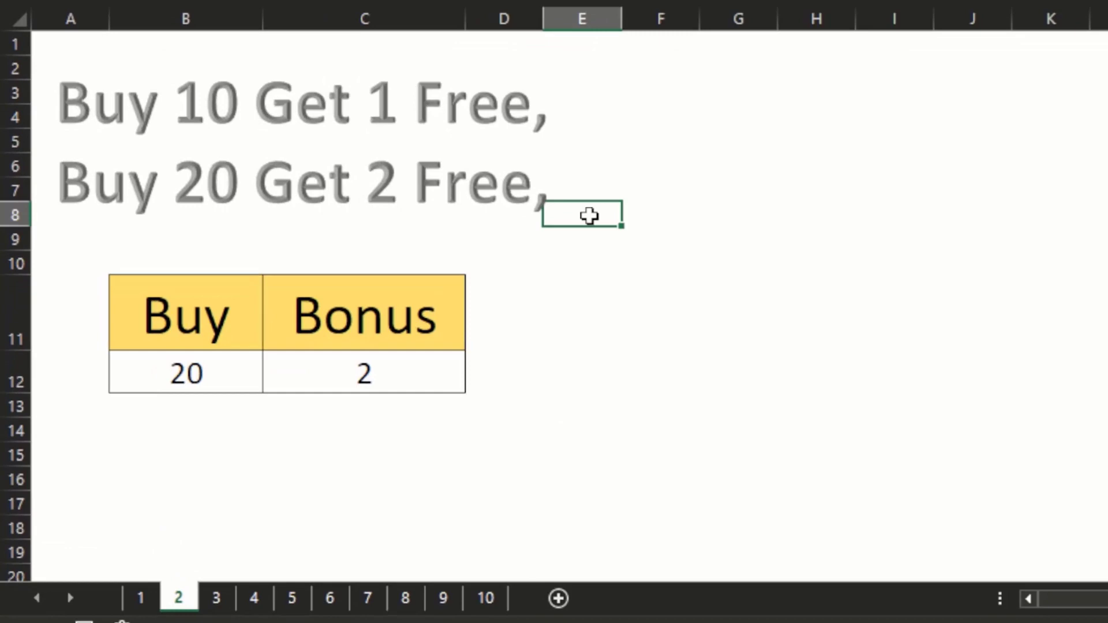
drag(626, 132, 366, 447)
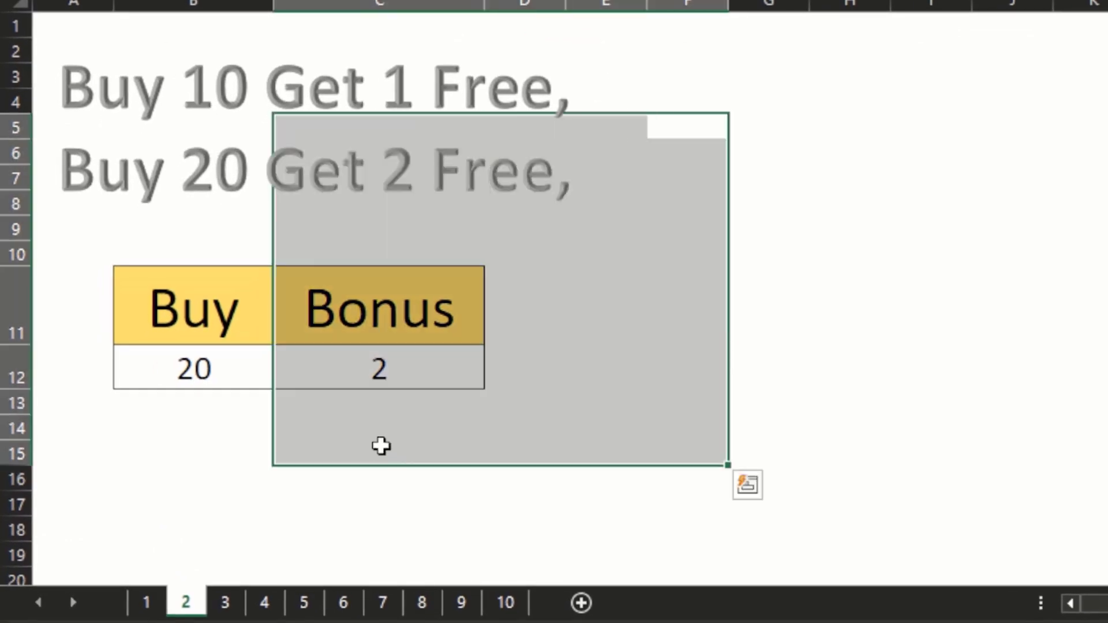
click(631, 362)
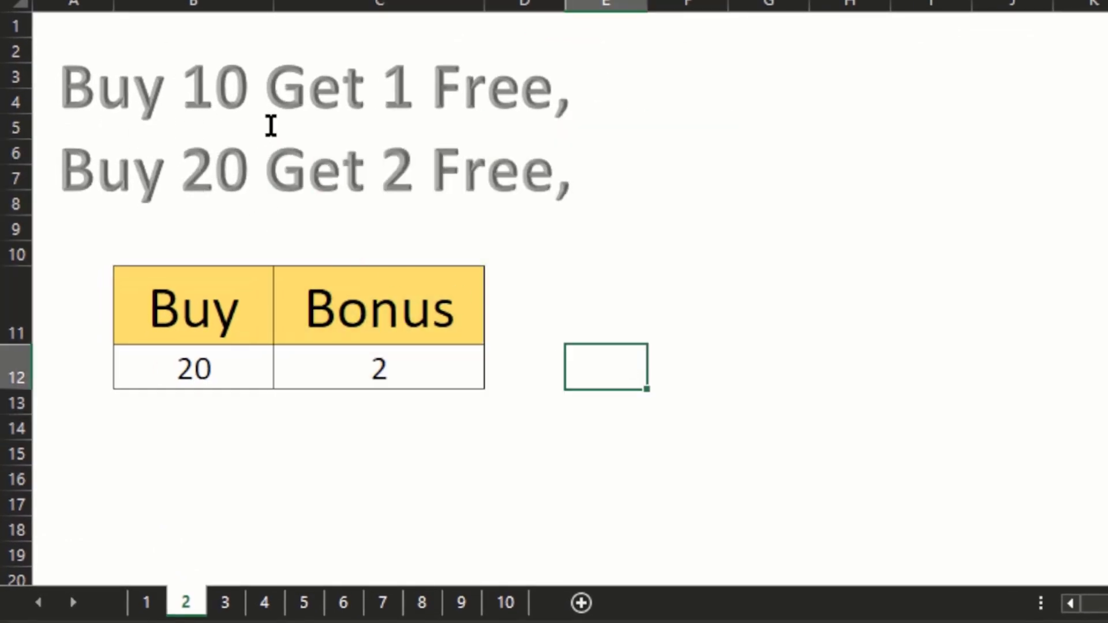
click(702, 280)
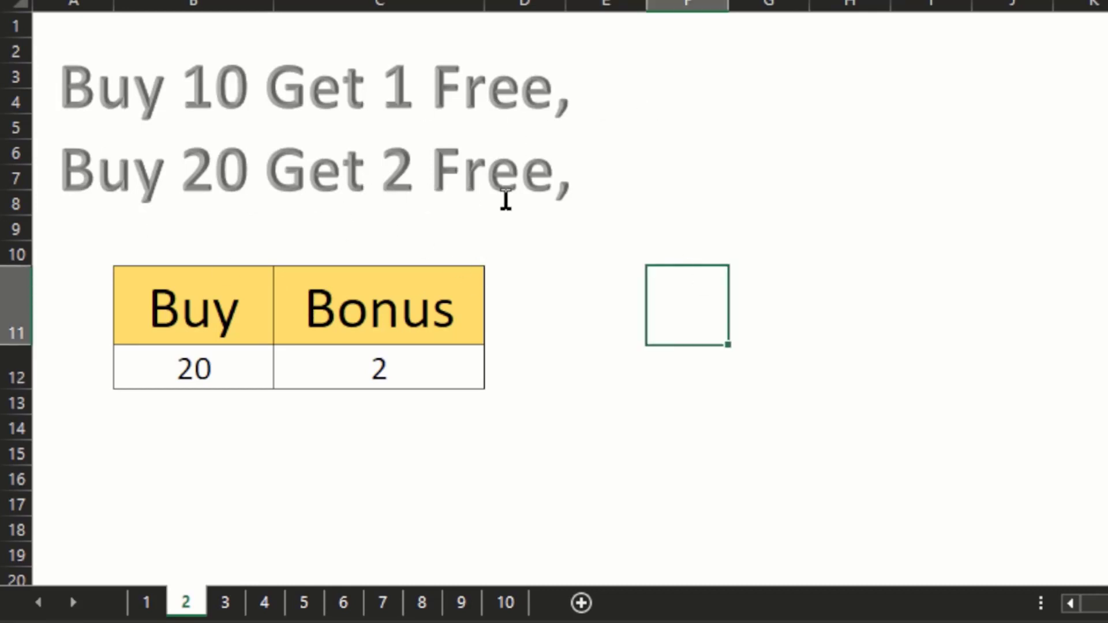
click(482, 422)
click(666, 395)
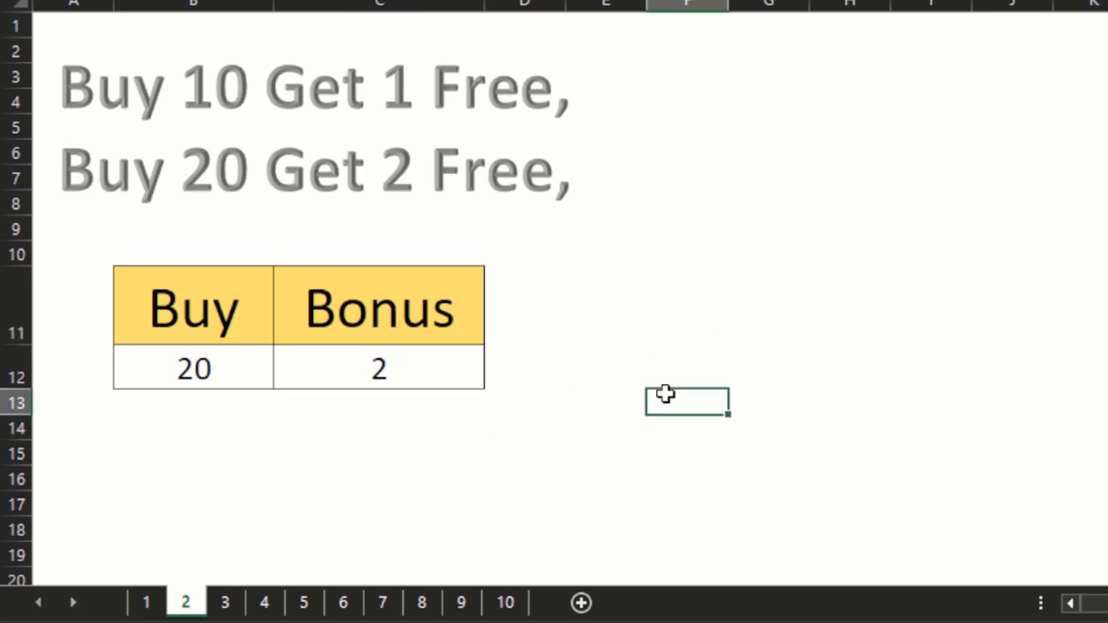
Test the existing Bonus formula by entering Buy quantities of 10 and 20 in cell B12.
click(200, 366)
text(10)
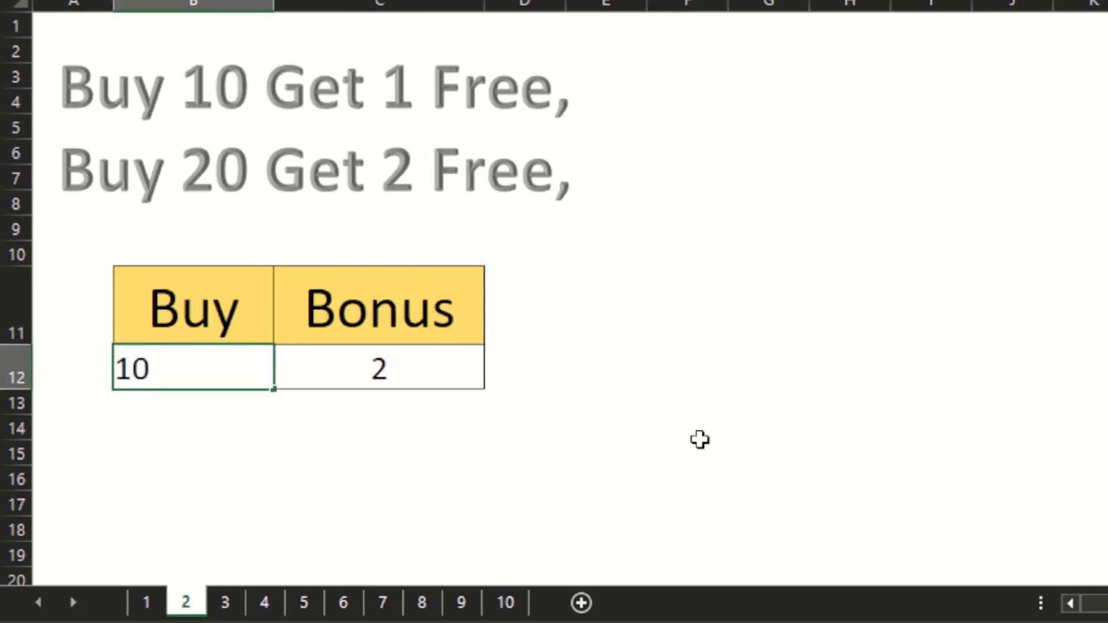
key(Return)
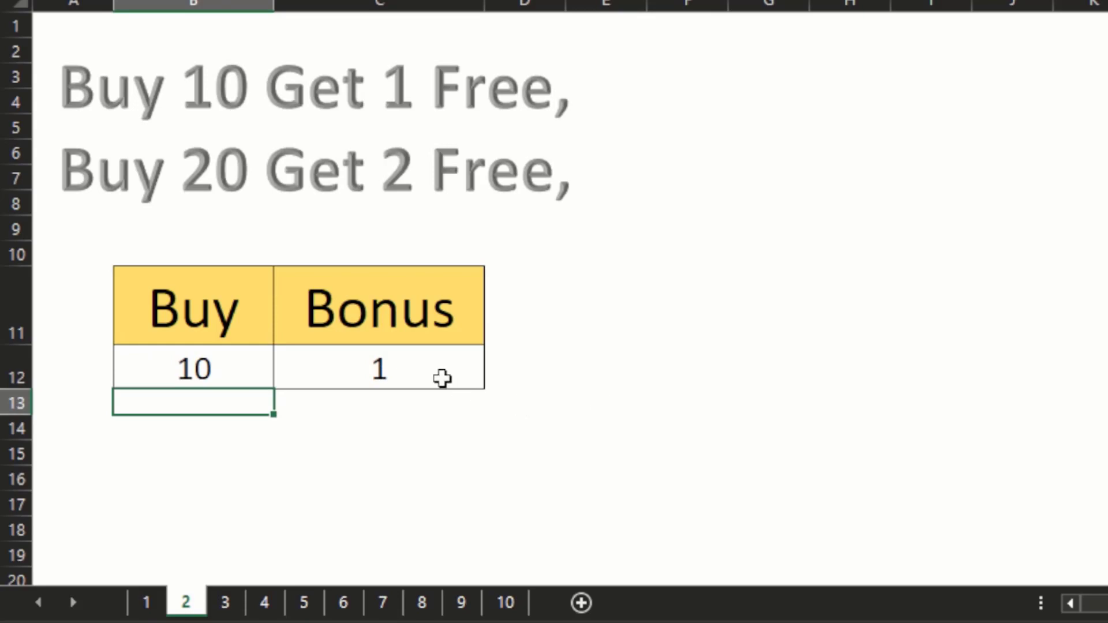
click(402, 351)
click(231, 362)
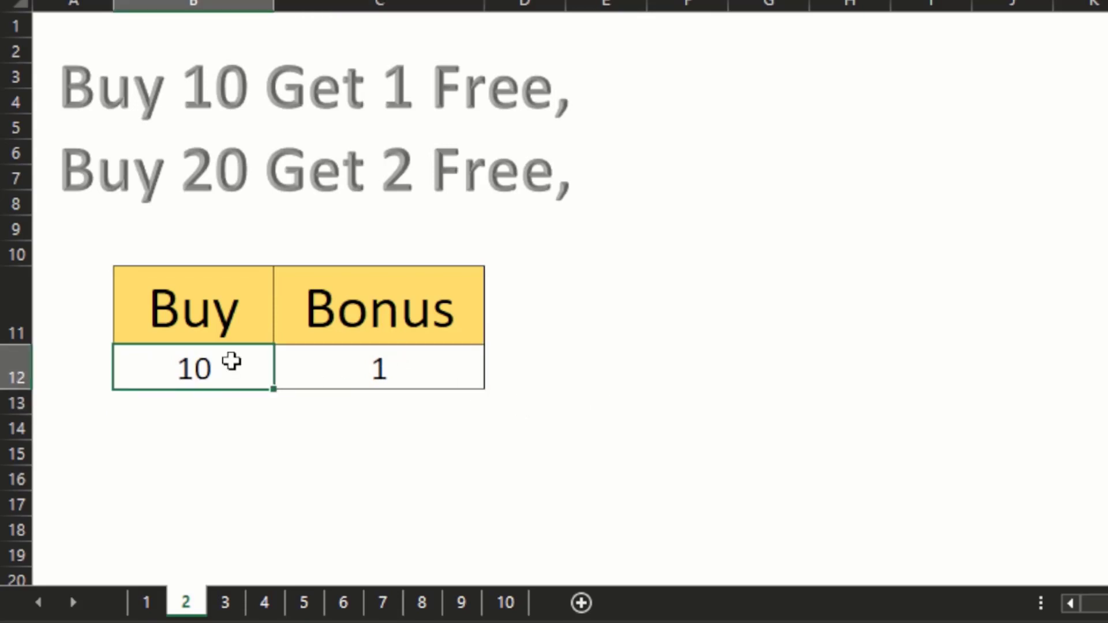
text(19)
key(Return)
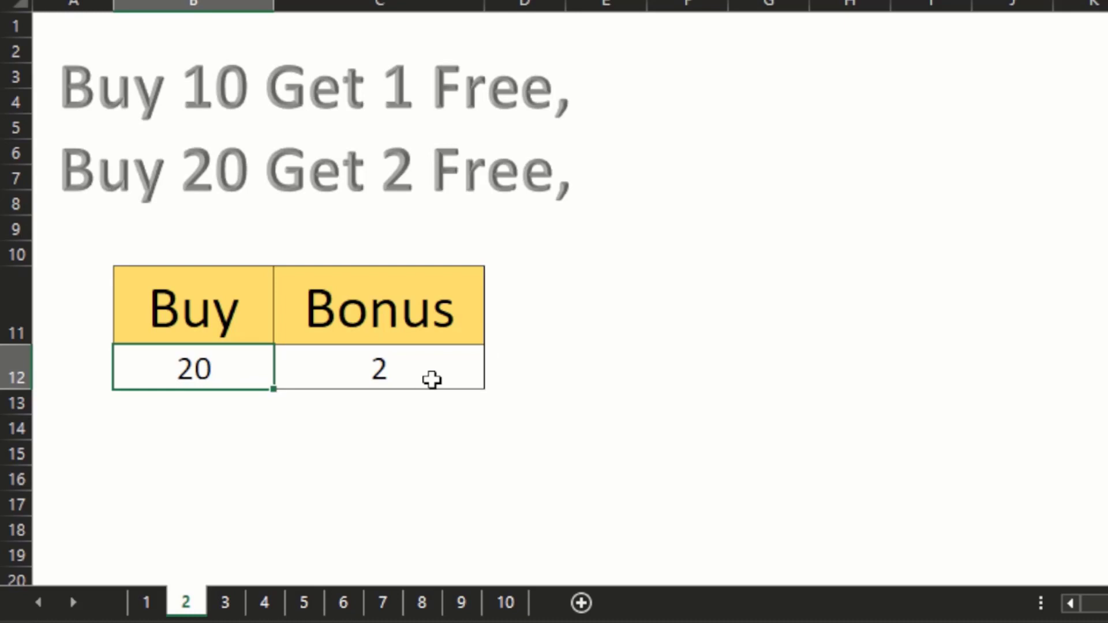
Set the Buy quantity in cell B12 to 30 and select the Bonus cell C12.
text(30)
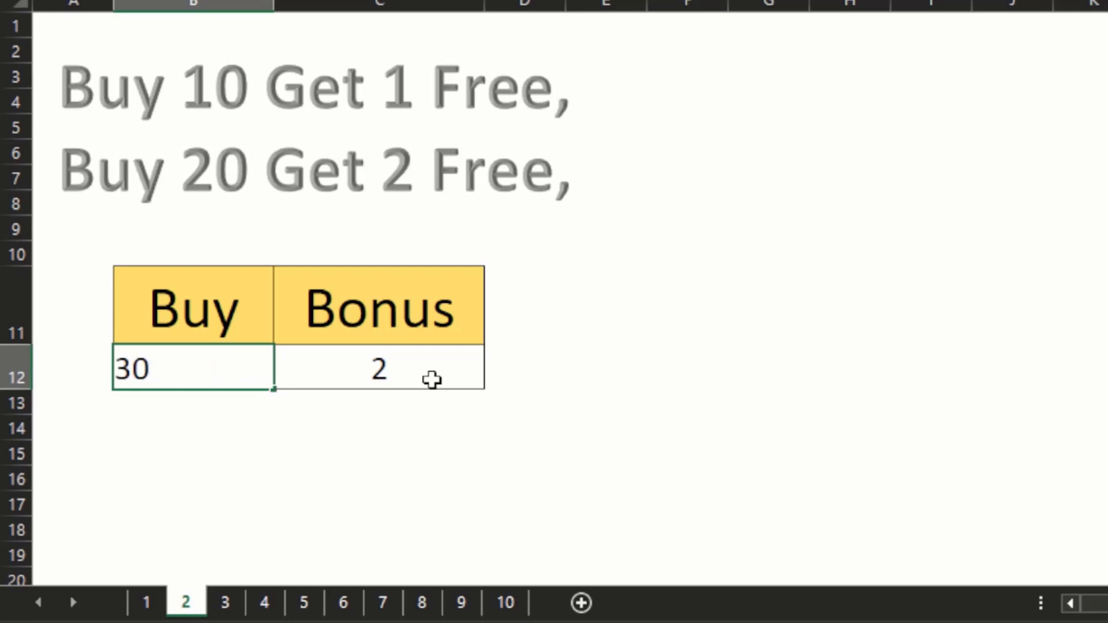
key(Return)
click(389, 367)
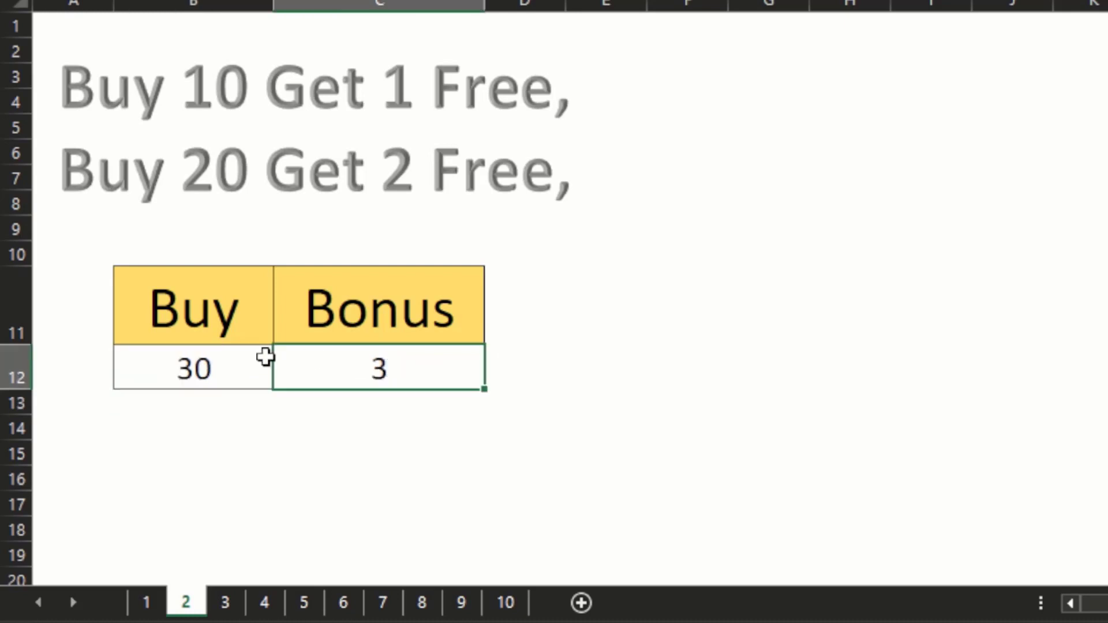
click(317, 426)
click(208, 387)
click(346, 387)
click(491, 429)
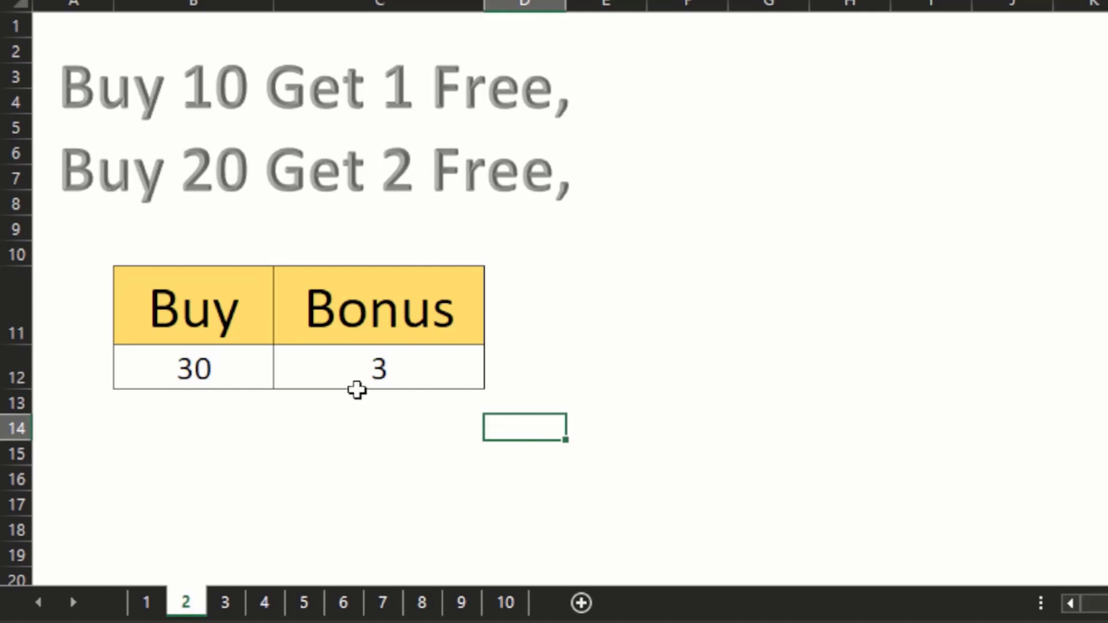
Clear the Bonus cell C12 and begin a new formula there with =IF(AND(.
click(383, 364)
key(Delete)
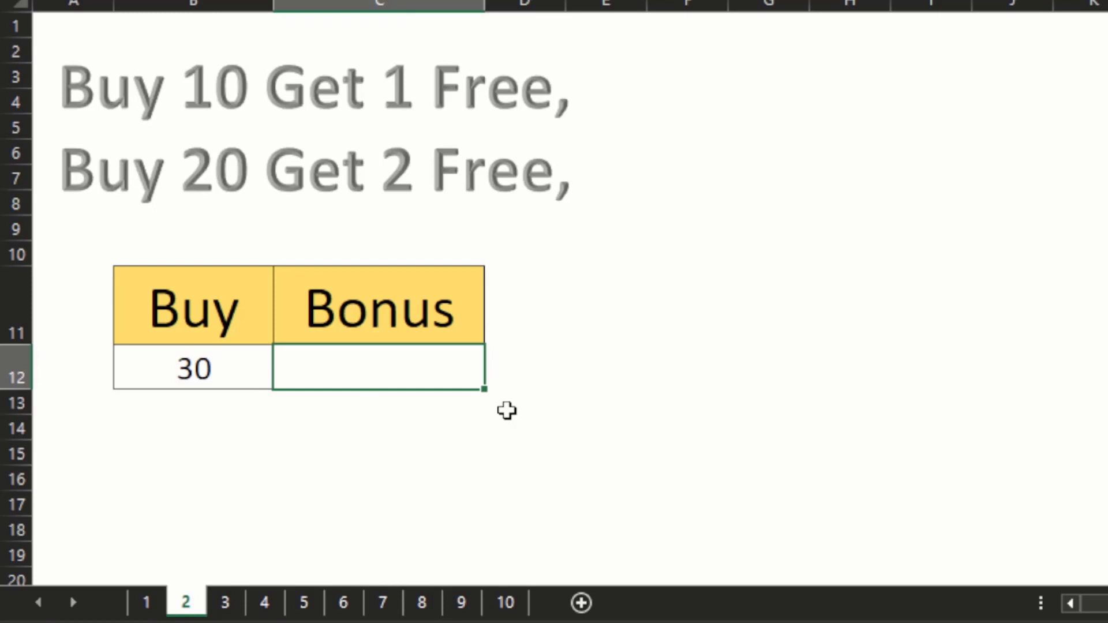
text(=if)
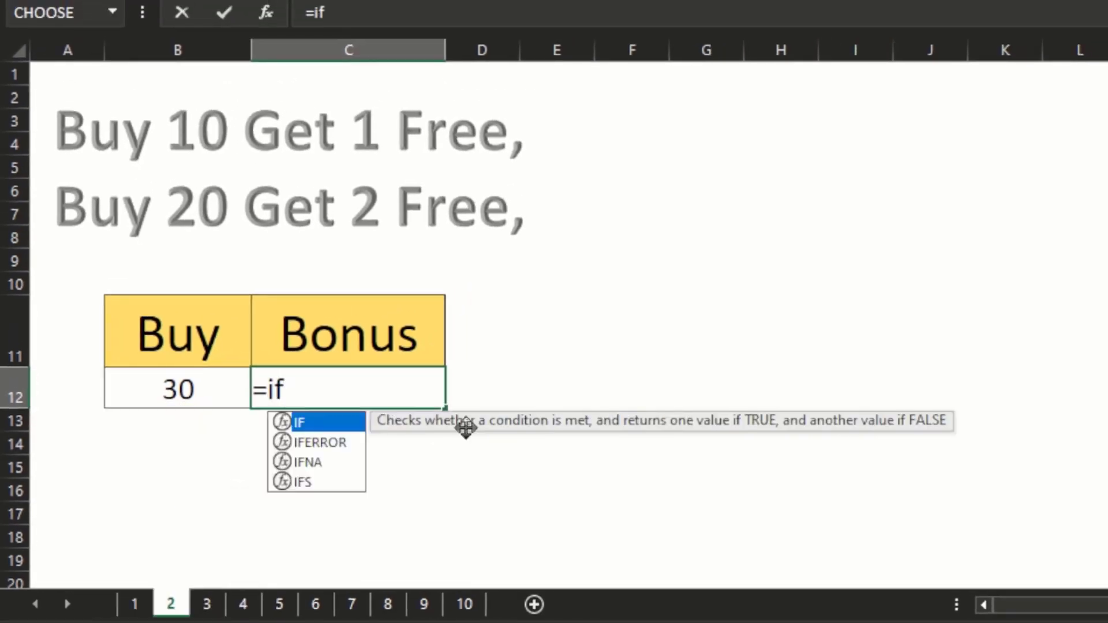
key(Tab)
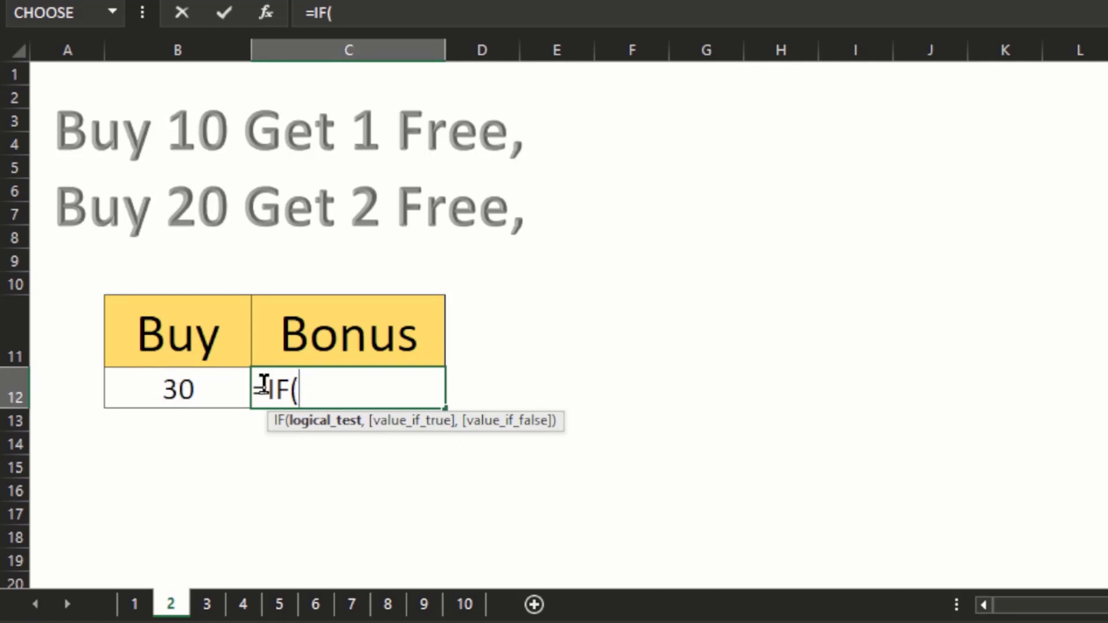
text(and)
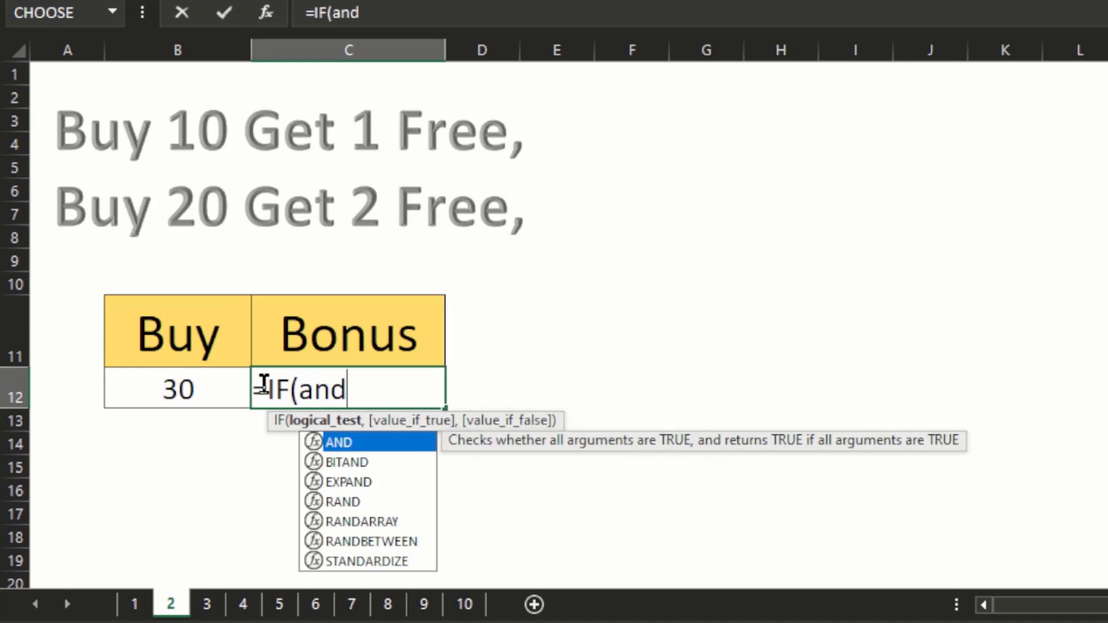
key(Tab)
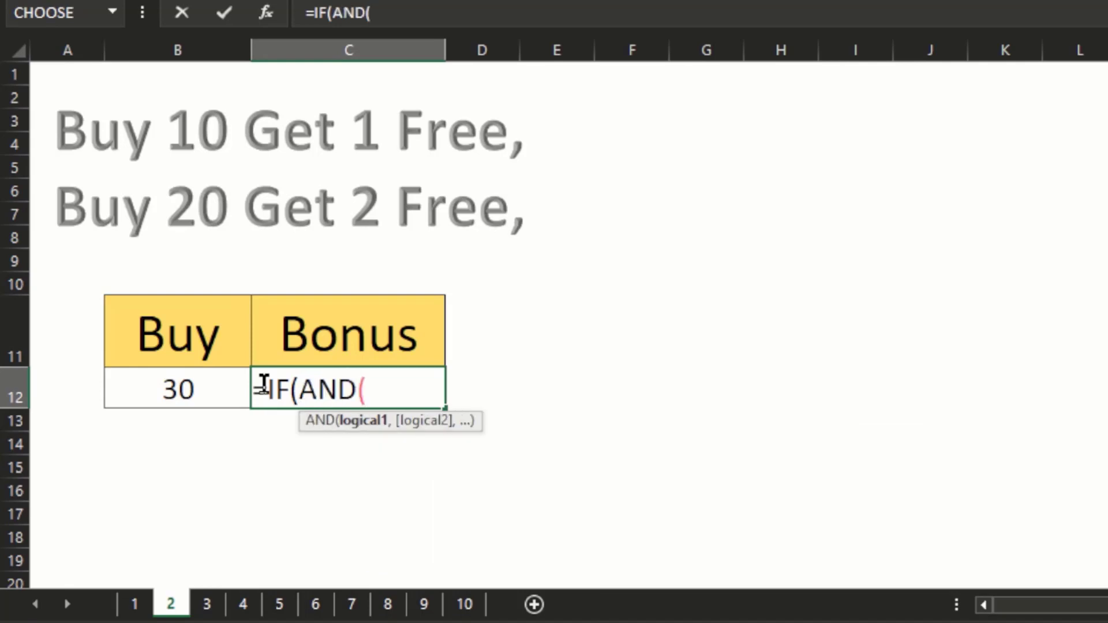
Complete the AND test with B12>=10 and b12<20, and give 1 as the IF's value if true.
click(189, 392)
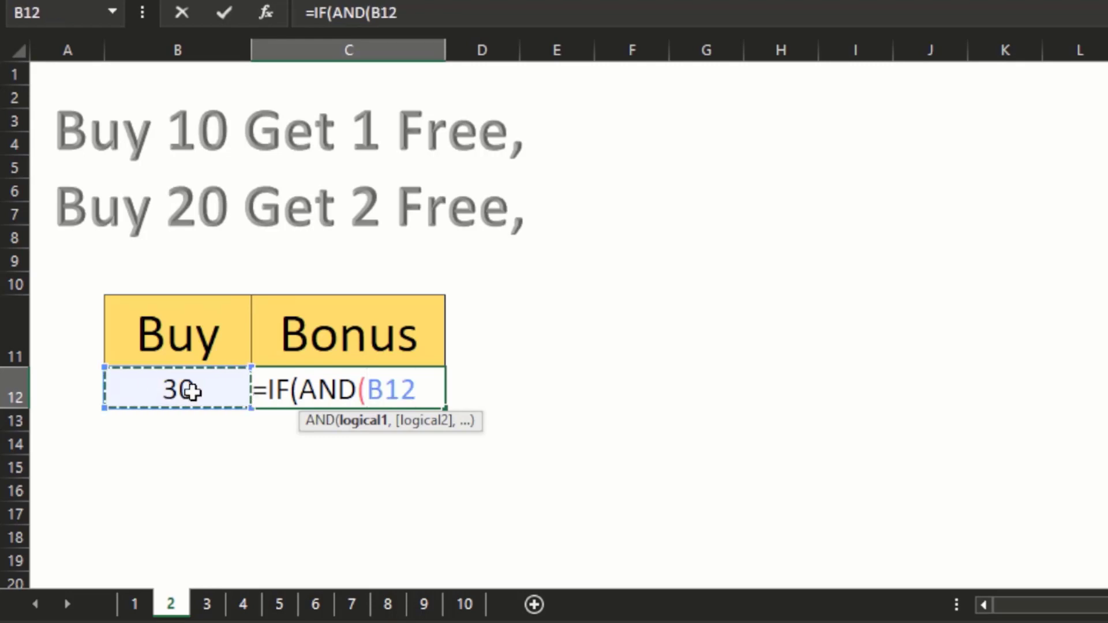
text(>)
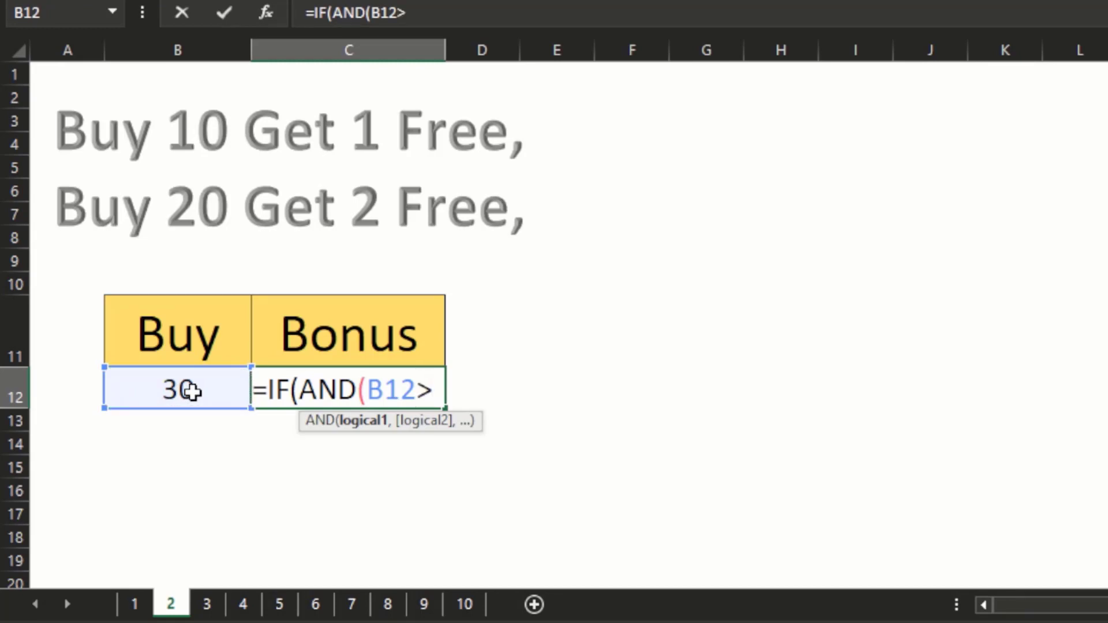
text(=10)
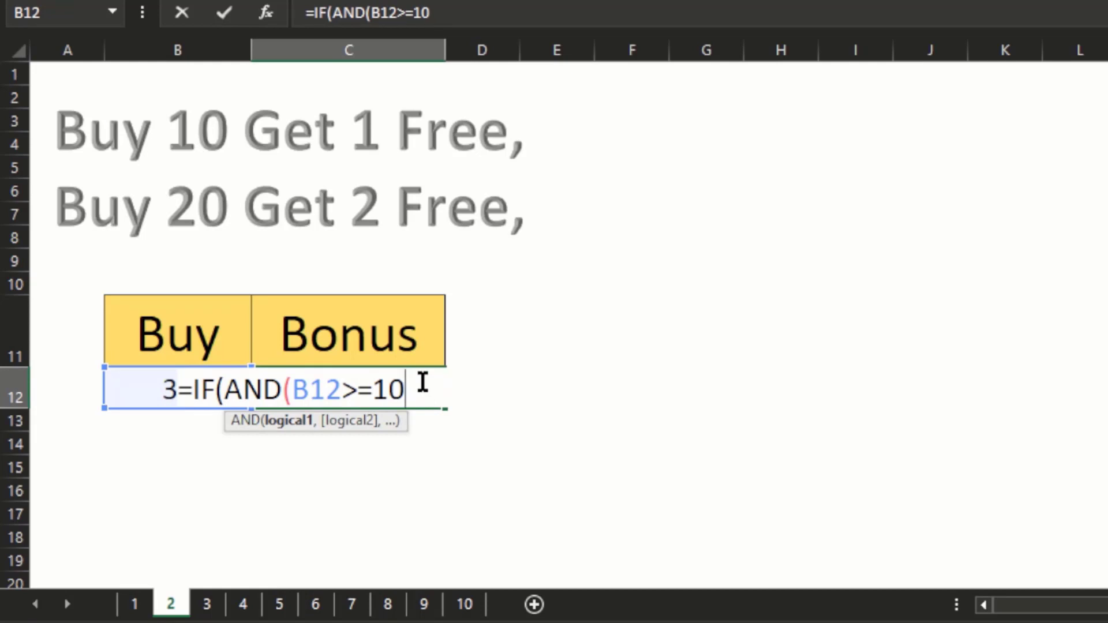
text(,)
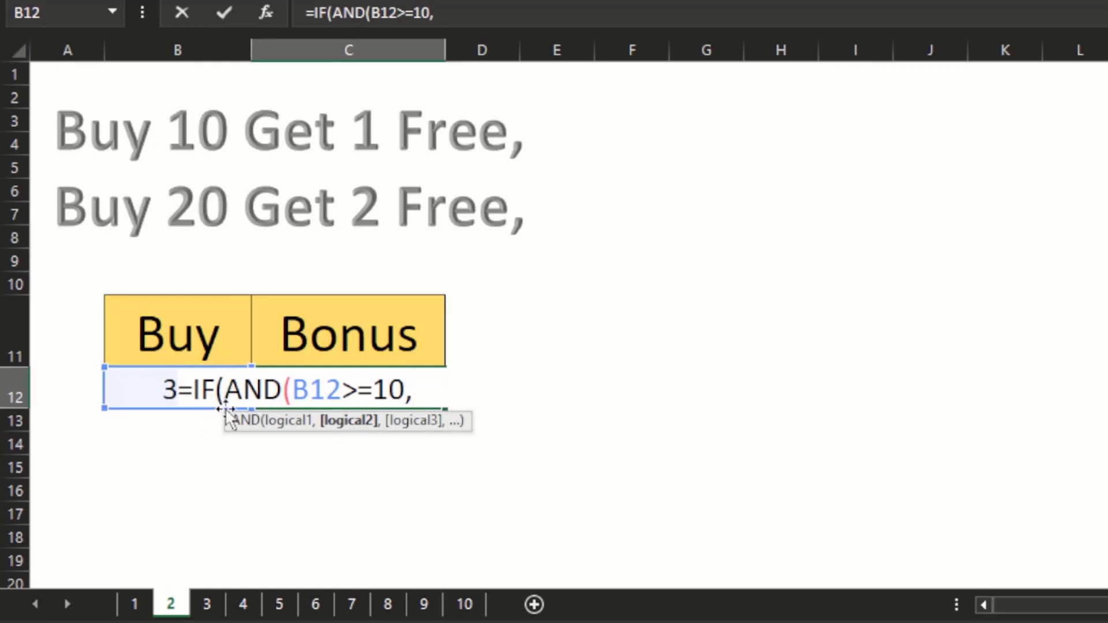
text(b12)
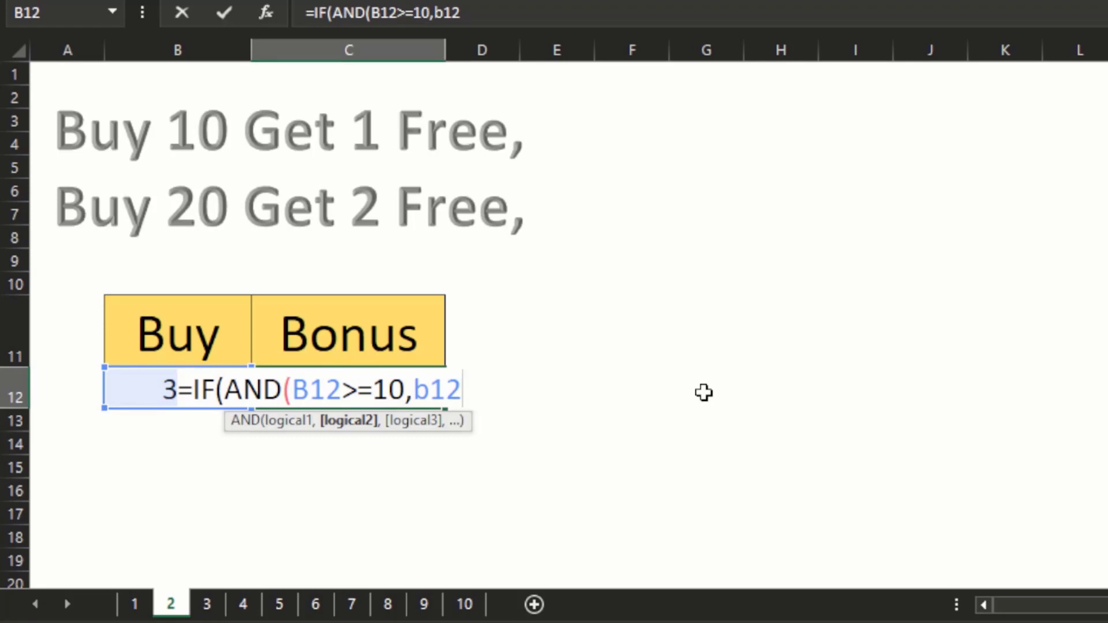
text(<20)
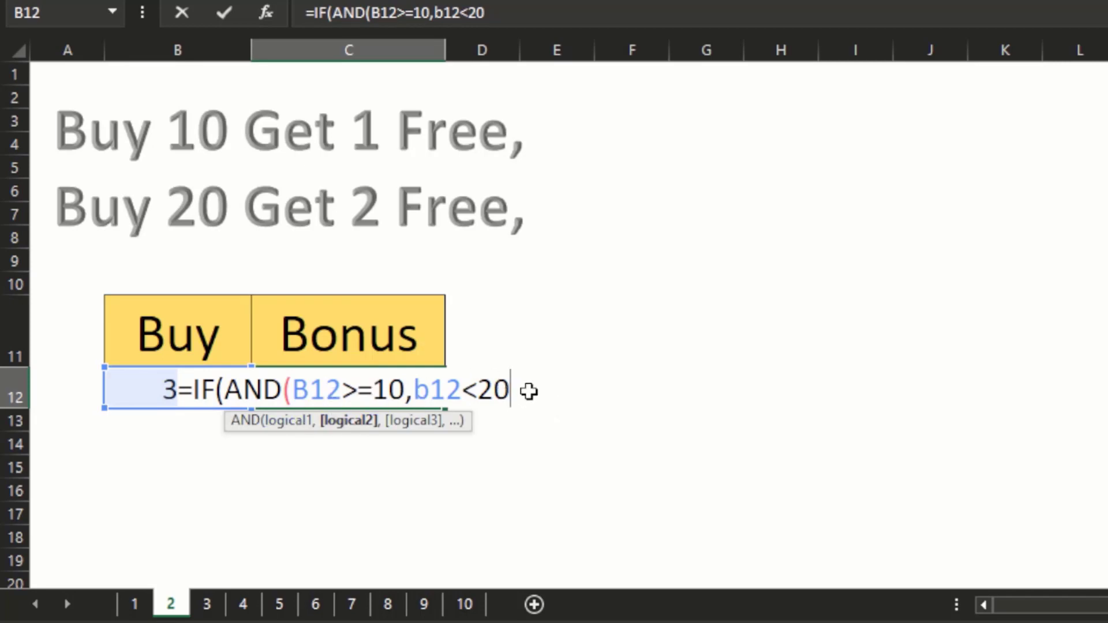
text())
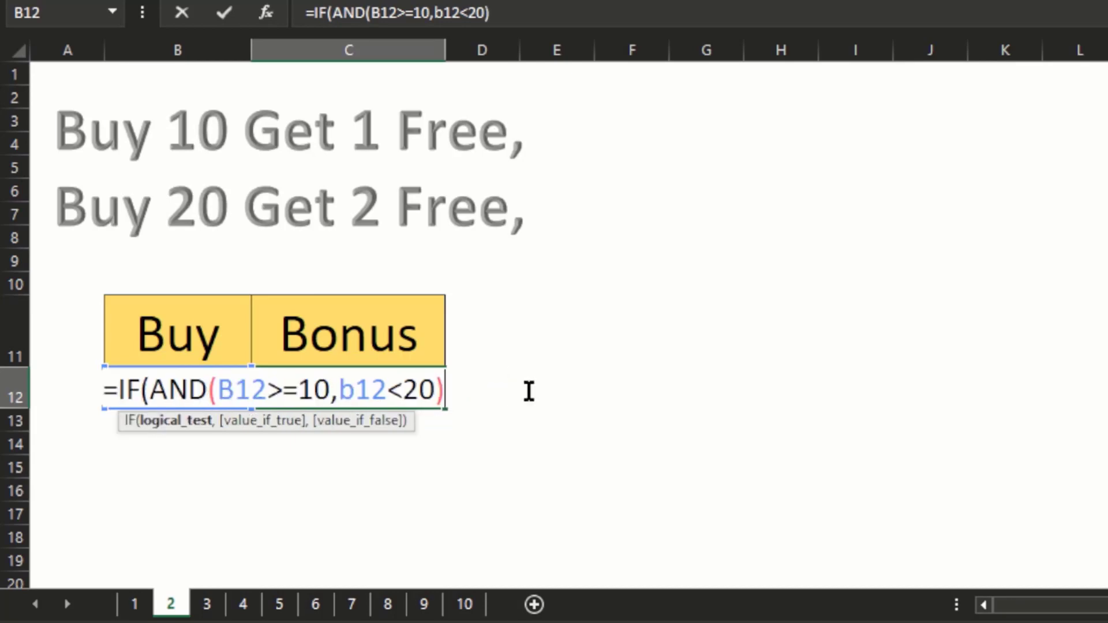
text(,)
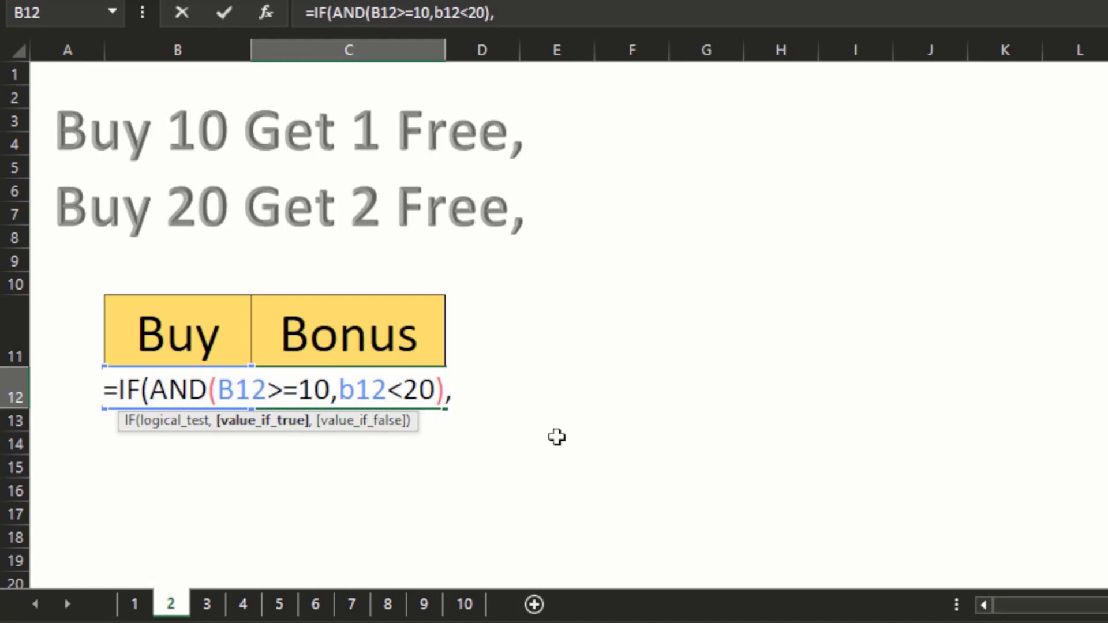
text(1)
Copy IF(AND(B12>=10,b12<20),1 from the formula and insert it after a comma as the value-if-false argument.
click(529, 9)
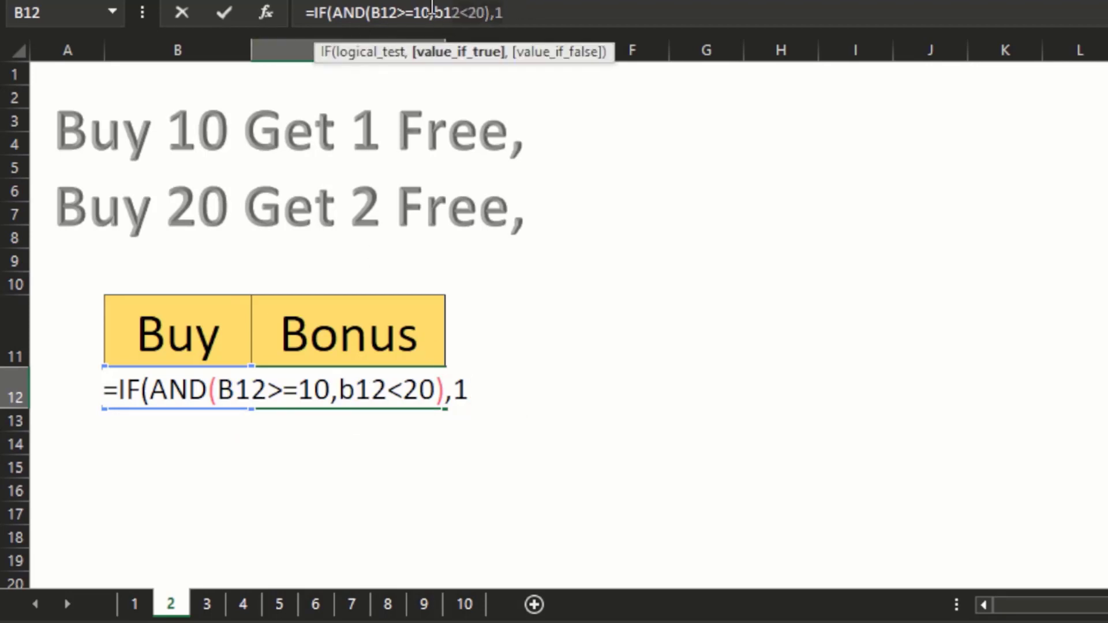
click(314, 11)
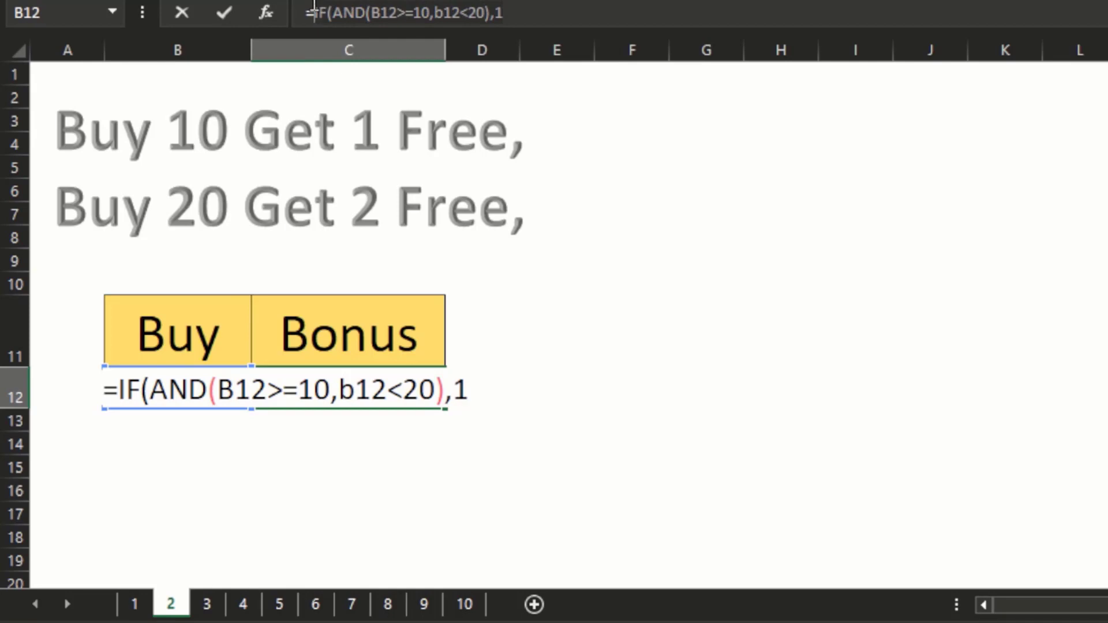
click(531, 12)
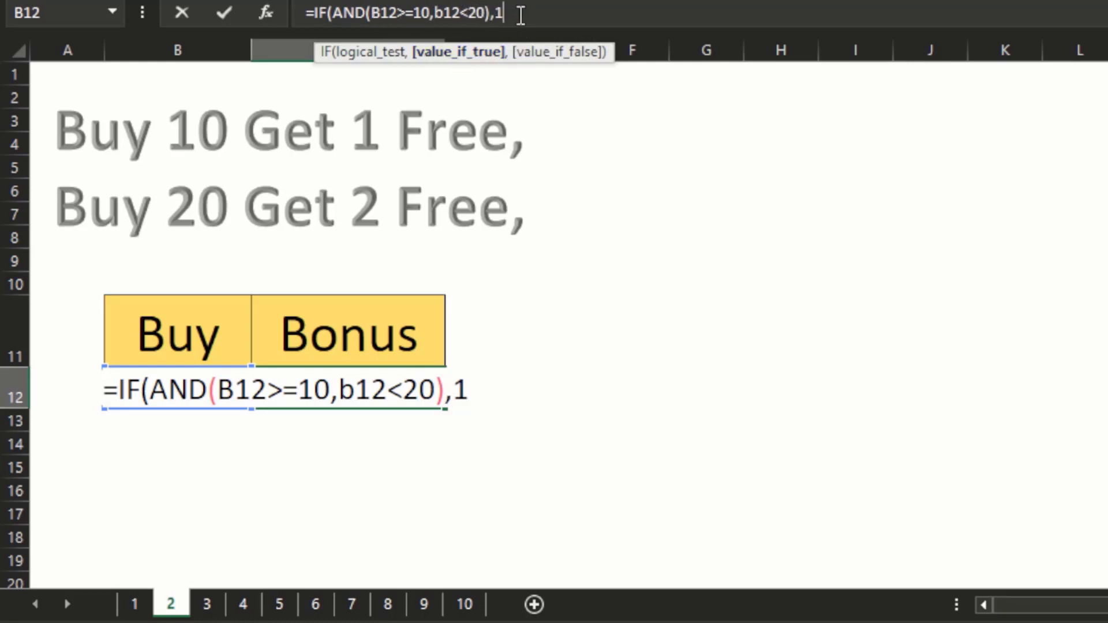
text(,)
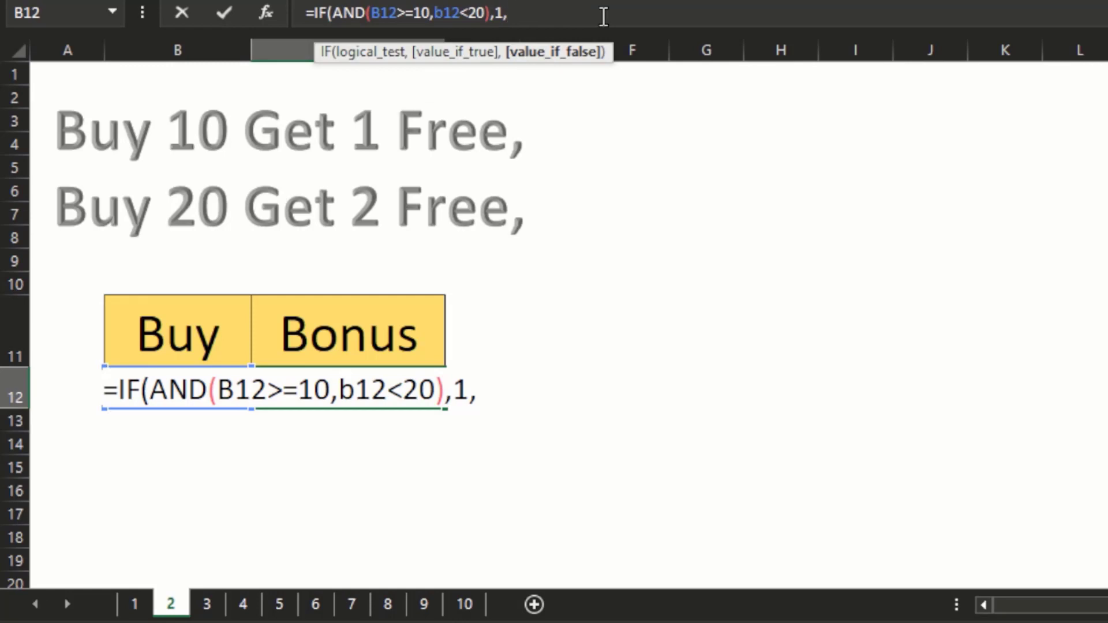
text(IF(AND(B12>=10,b12<20),1)
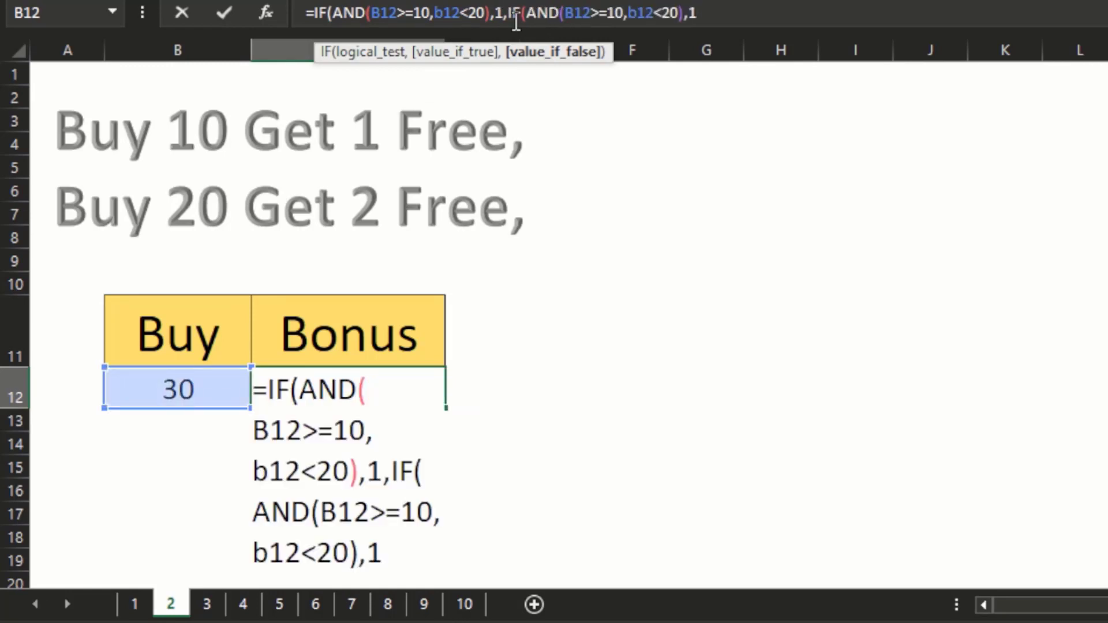
Change the nested IF's conditions to B12>=20 and b12<30.
click(624, 18)
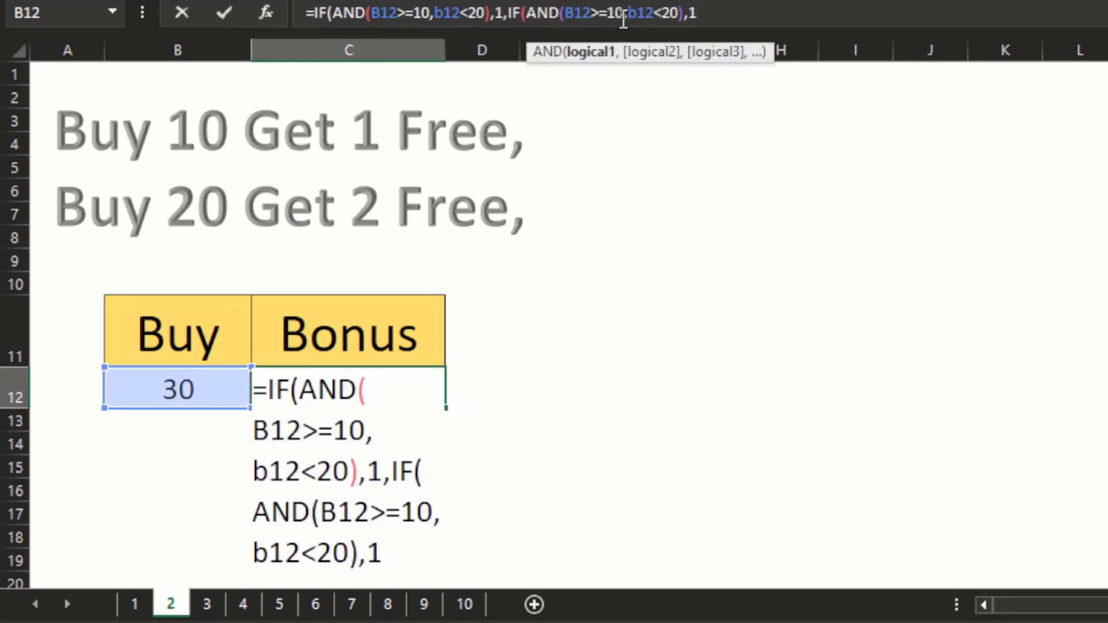
key(BackSpace)
key(BackSpace)
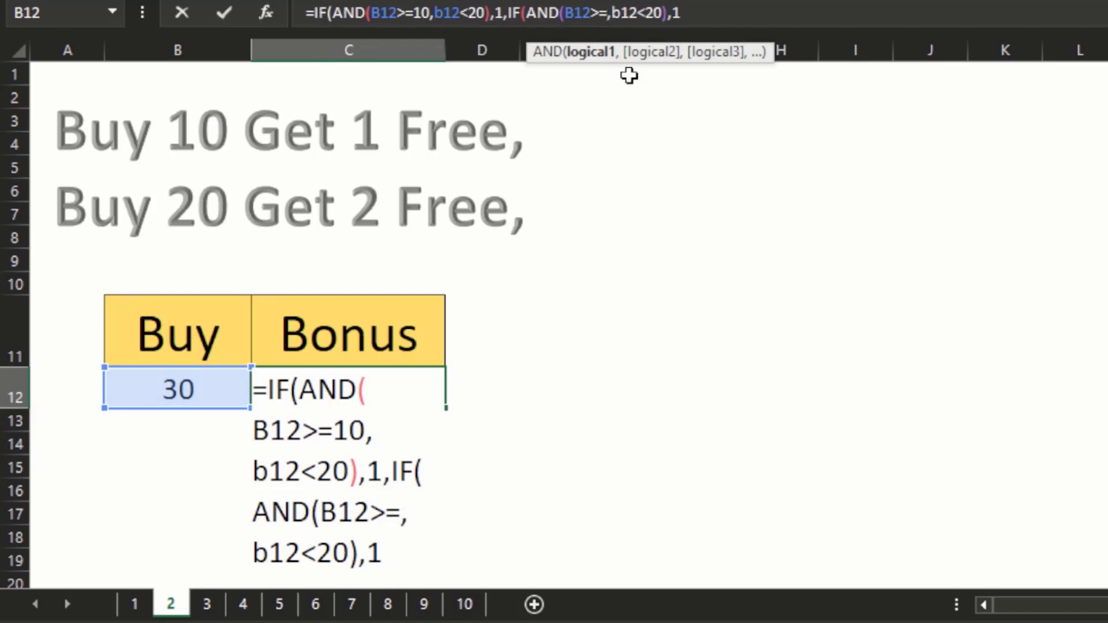
text(20)
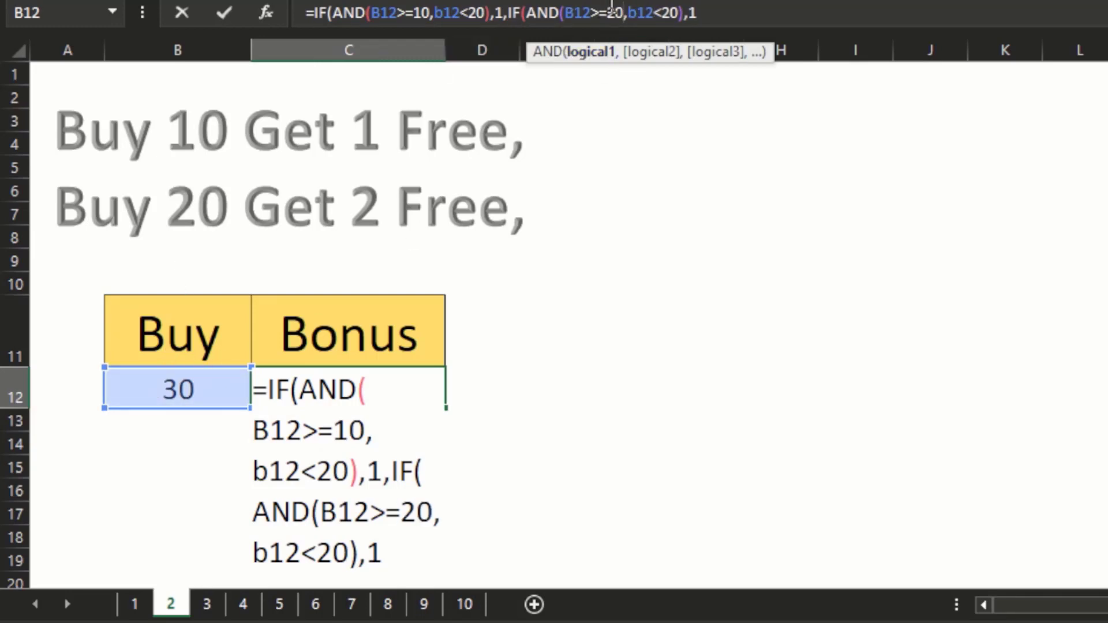
click(675, 13)
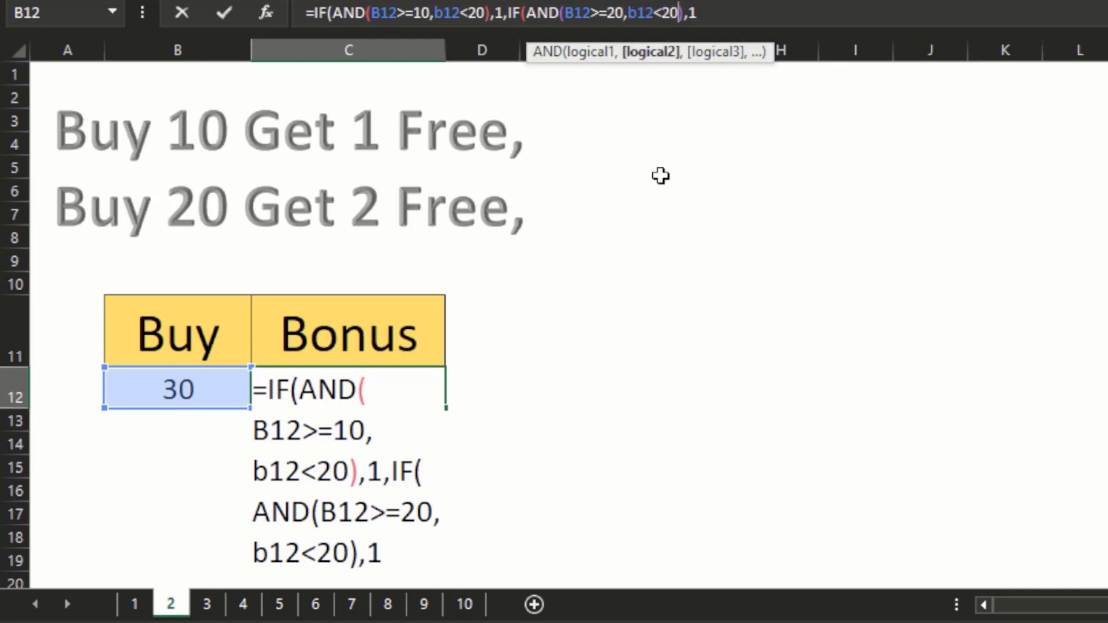
key(BackSpace)
key(BackSpace)
text(30)
click(683, 14)
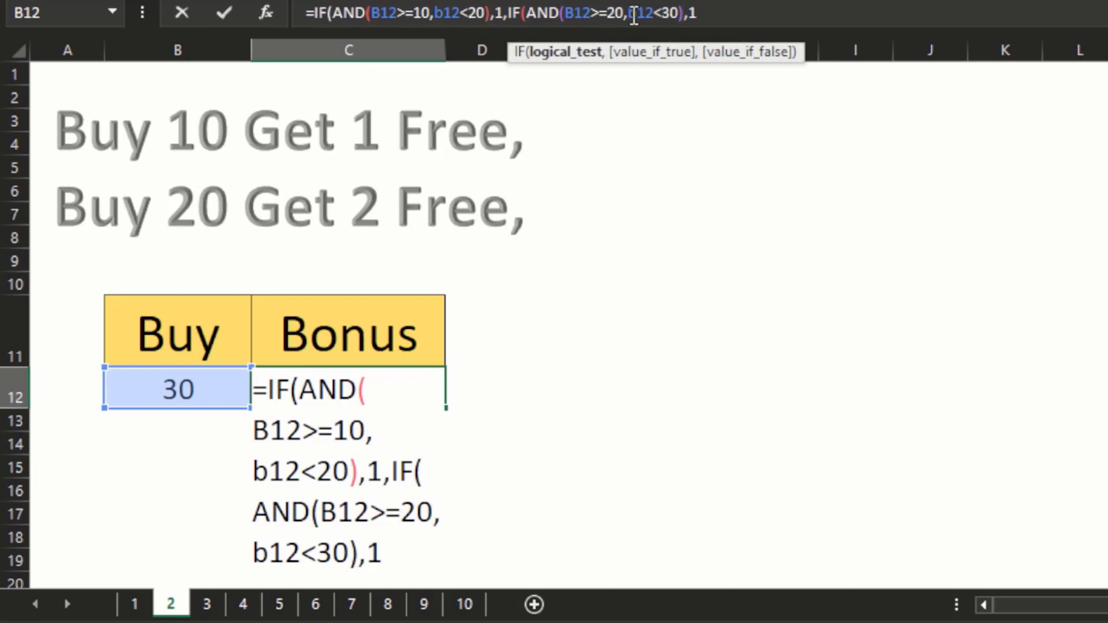
click(635, 15)
click(612, 16)
click(673, 14)
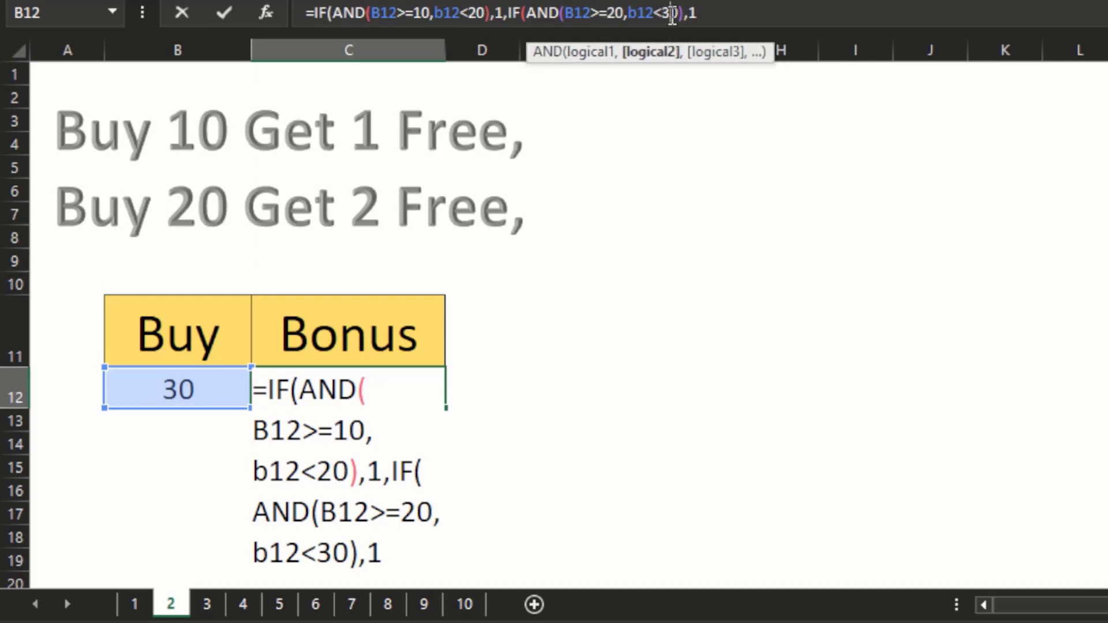
Set the nested IF's value if true to 2 and insert another copy of IF(AND(B12>=10,b12<20),1 as its value-if-false argument.
click(622, 14)
click(711, 12)
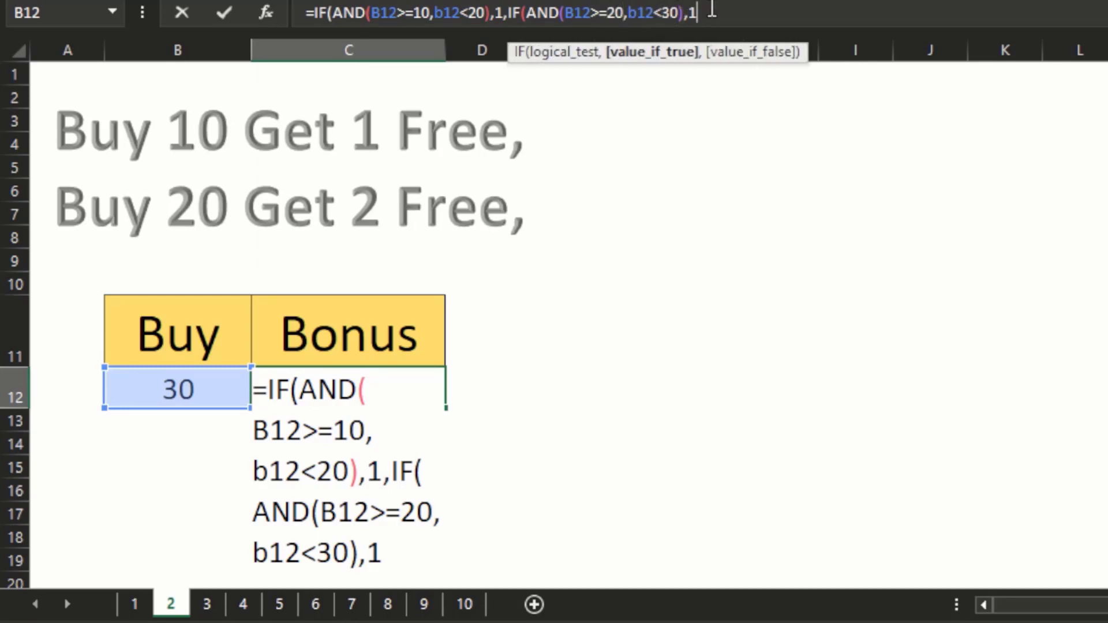
key(BackSpace)
text(2,)
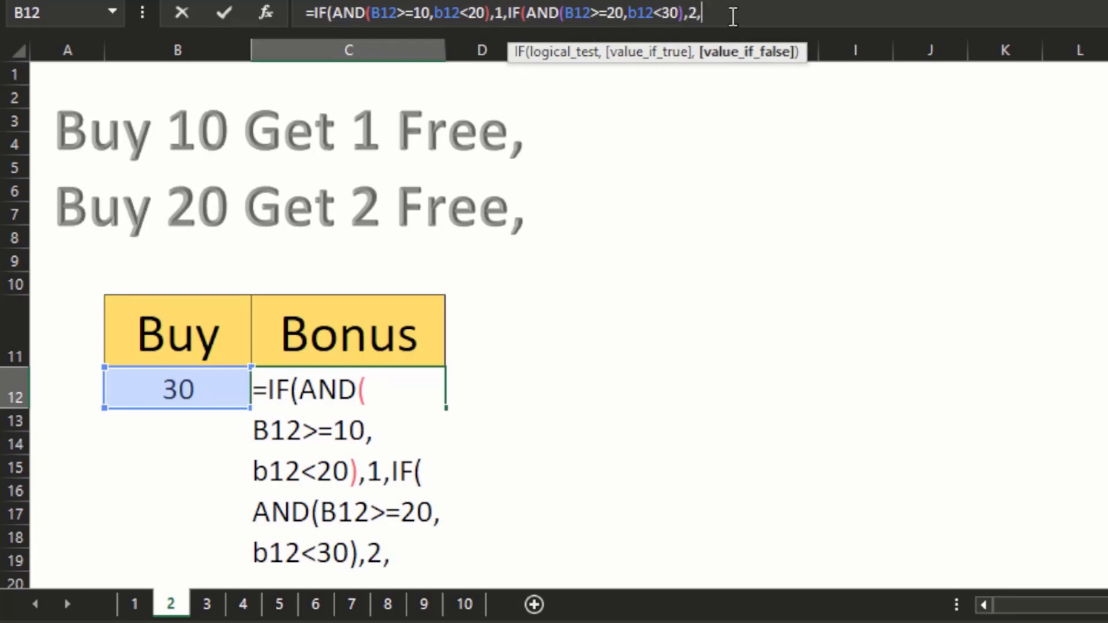
text(IF(AND(B12>=10,b12<20),1)
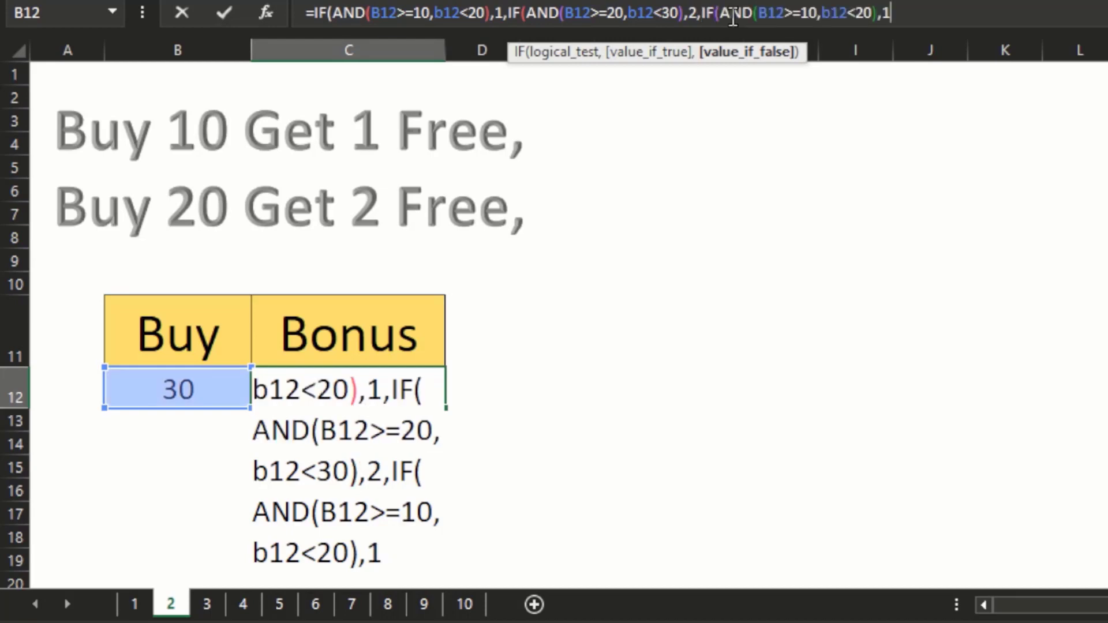
Change the third IF's conditions to B12>=30 and b12<40.
click(814, 12)
key(BackSpace)
key(BackSpace)
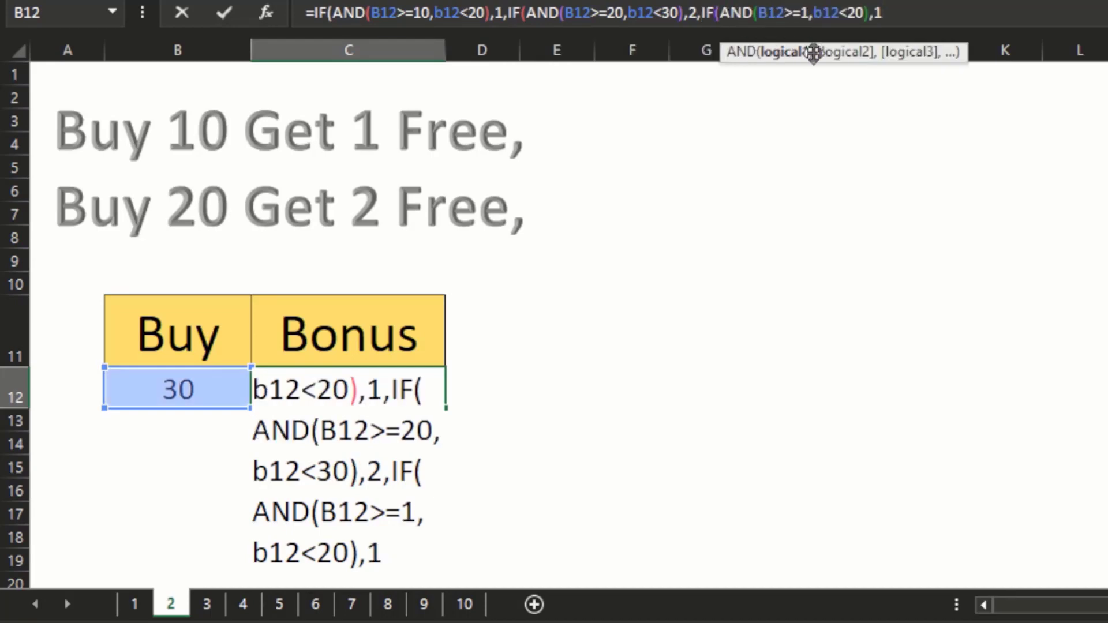
text(30)
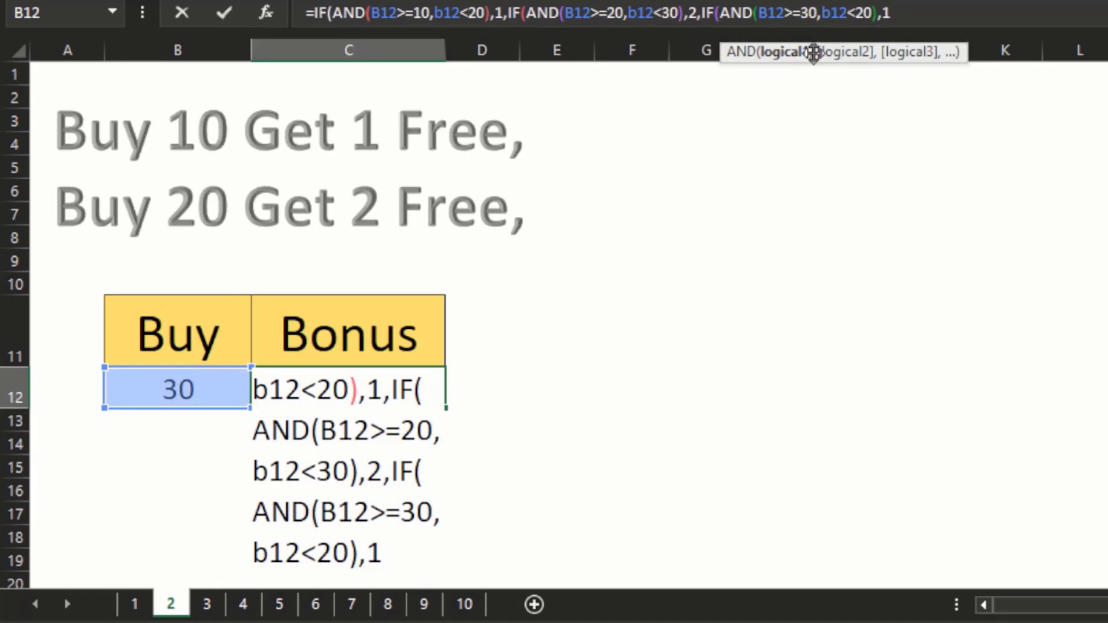
click(862, 13)
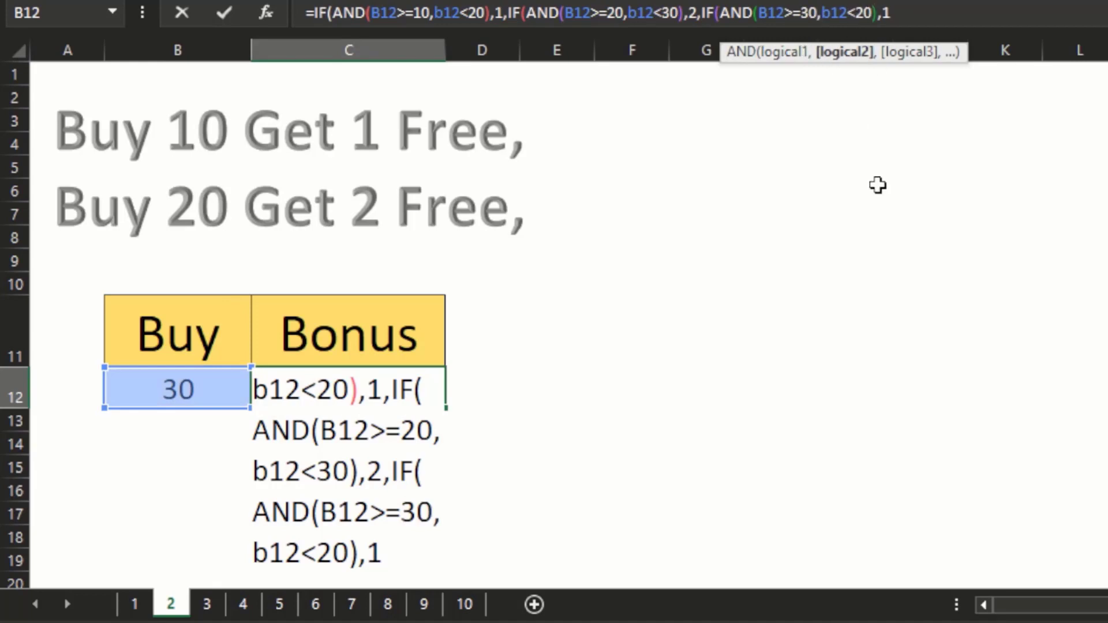
key(BackSpace)
key(BackSpace)
text(40)
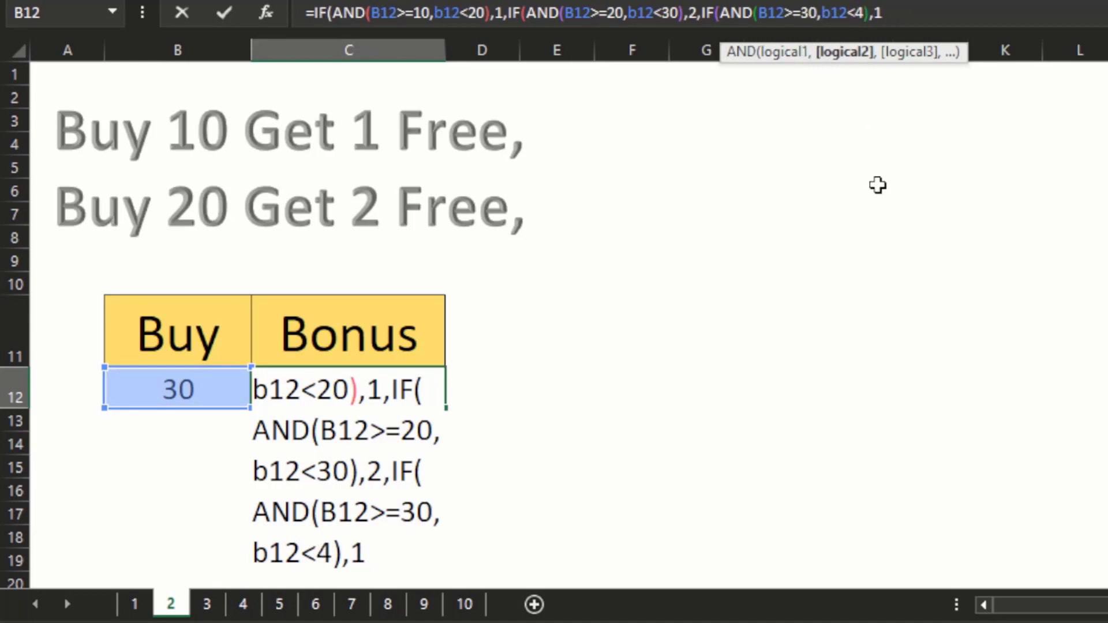
Set the third IF's value if true to 3, close all three IFs and enter the formula in C12.
click(893, 13)
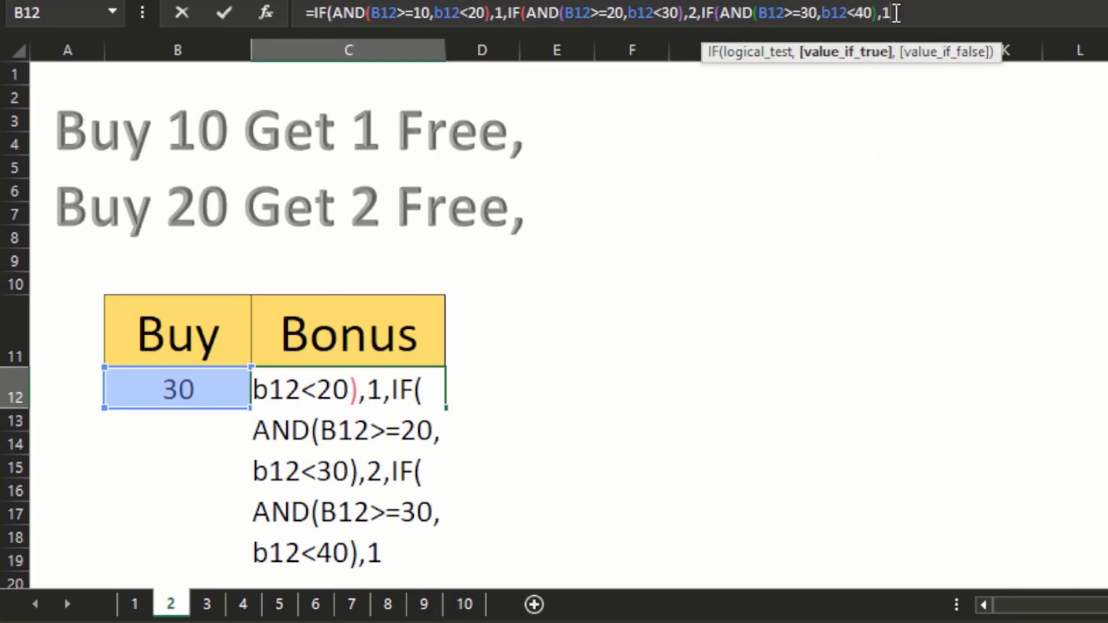
click(697, 14)
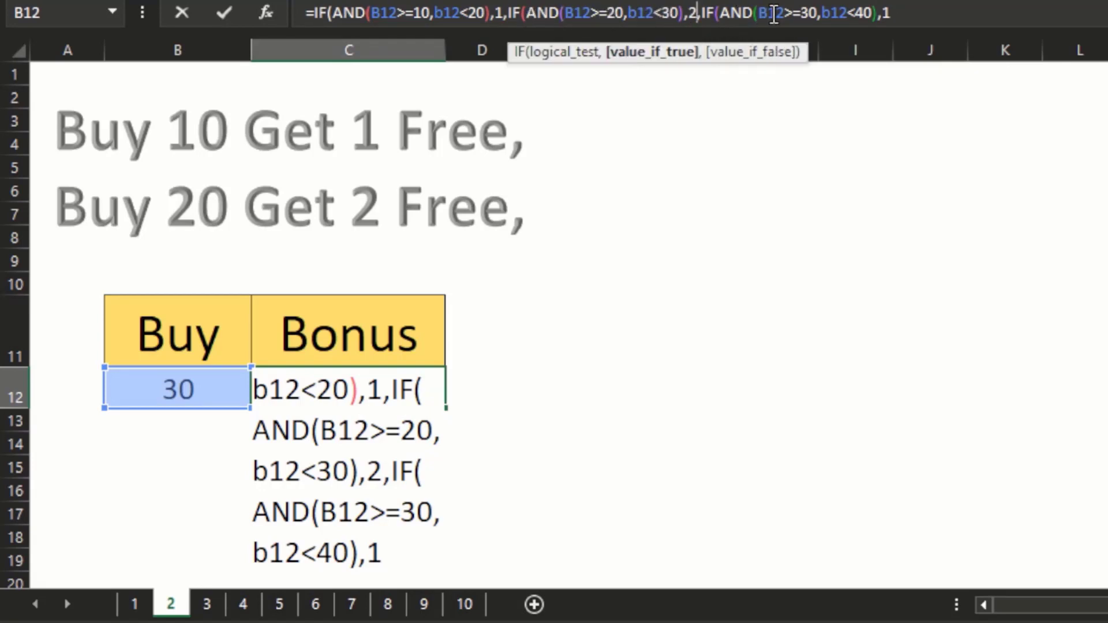
click(896, 12)
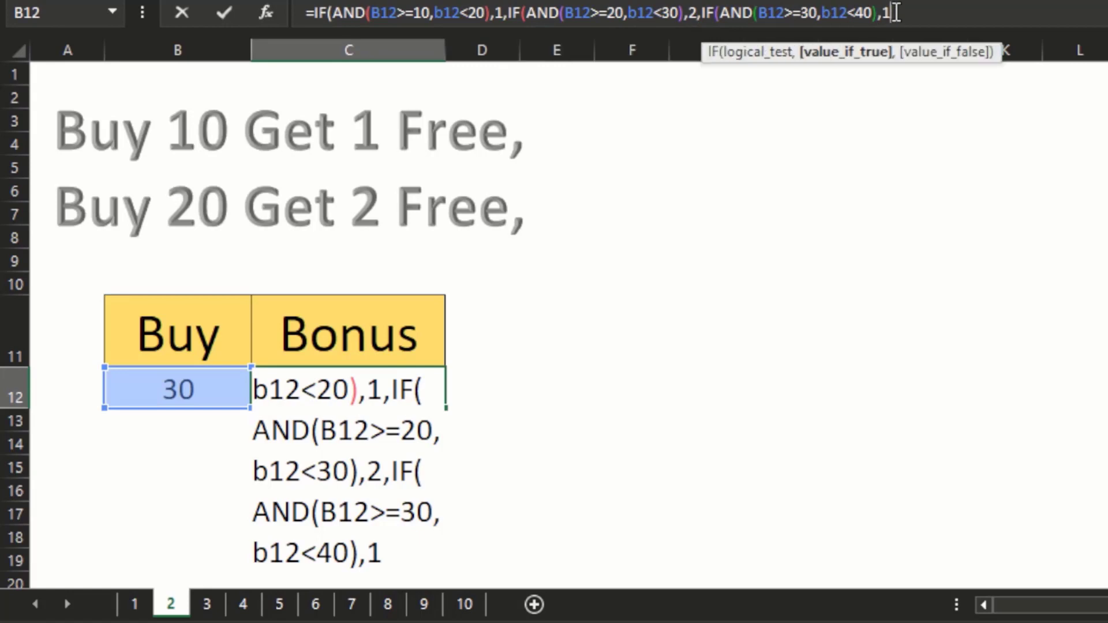
key(BackSpace)
text(3)
text())))
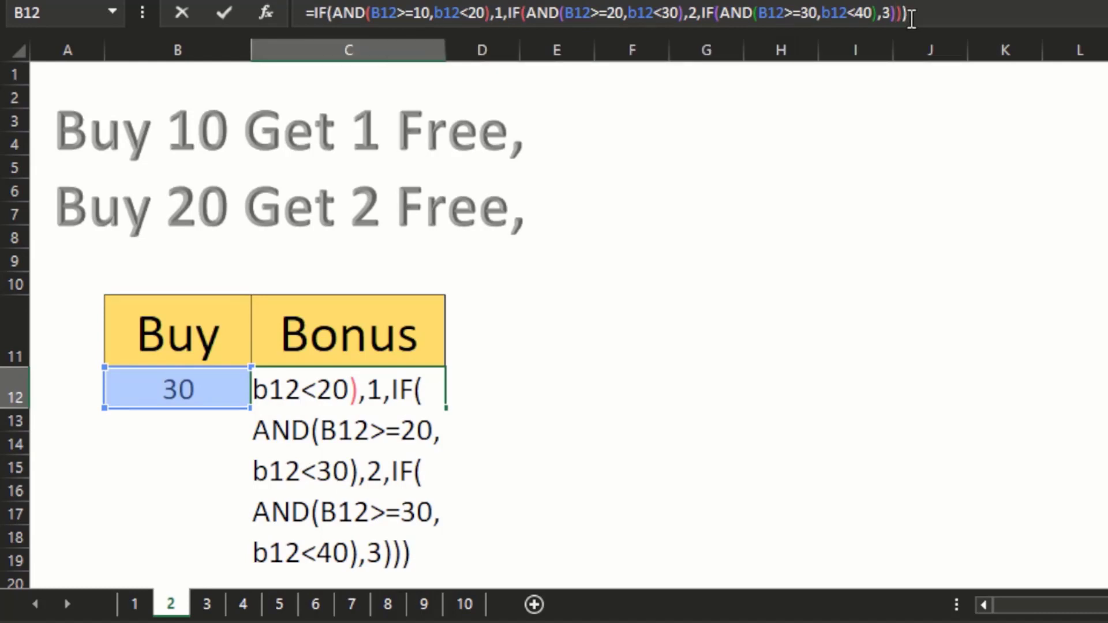
key(Return)
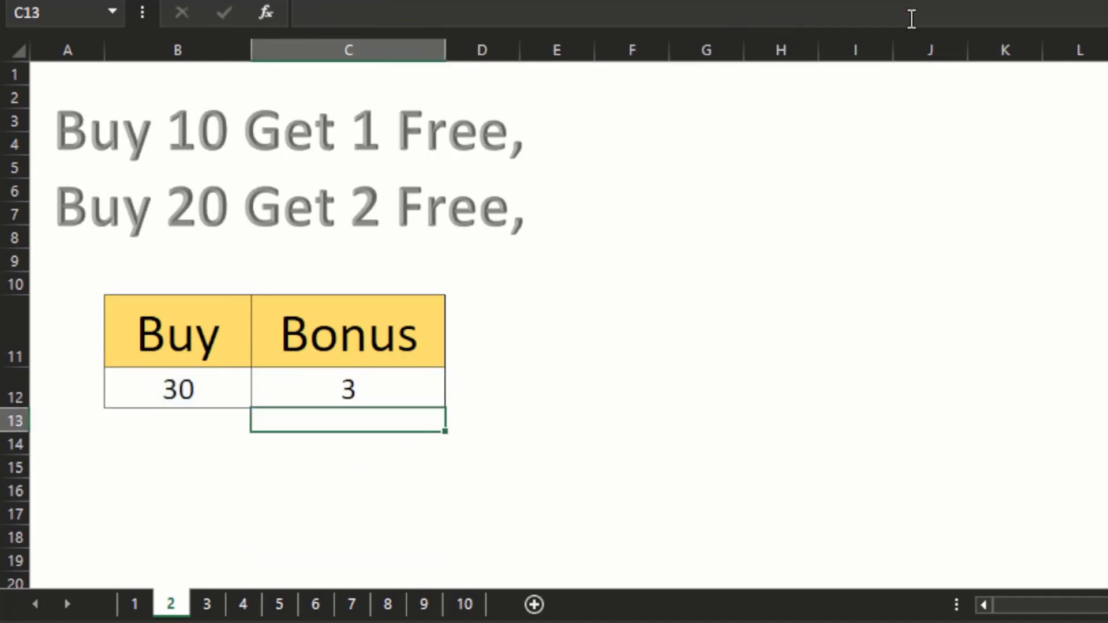
Test the Bonus formula with Buy quantities of 10 and 19 in B12.
click(182, 378)
click(341, 386)
click(181, 388)
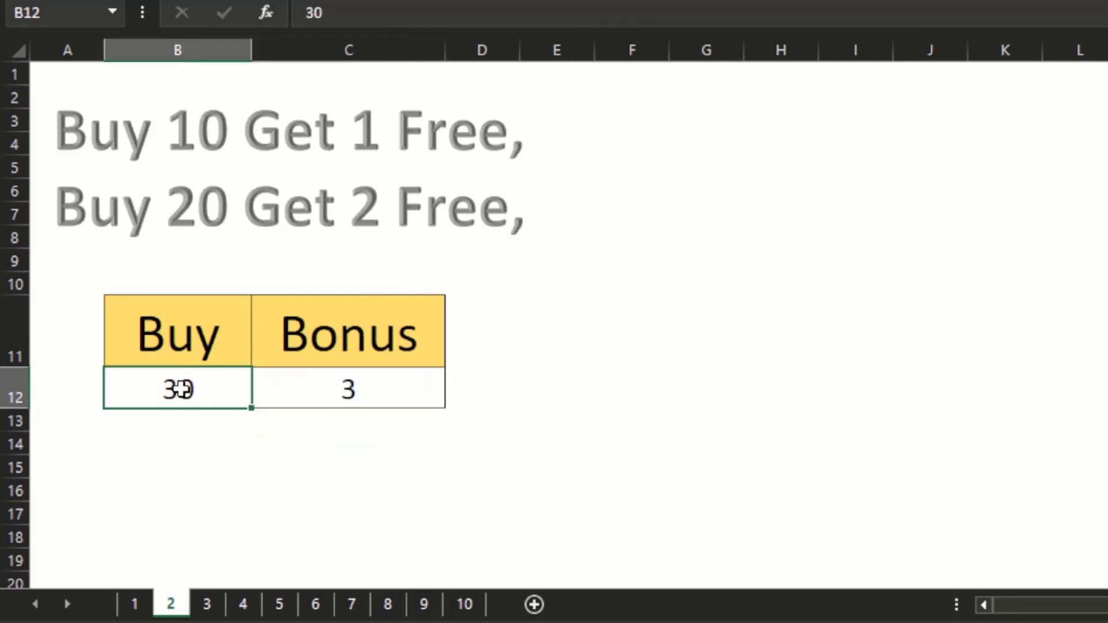
text(10)
key(Return)
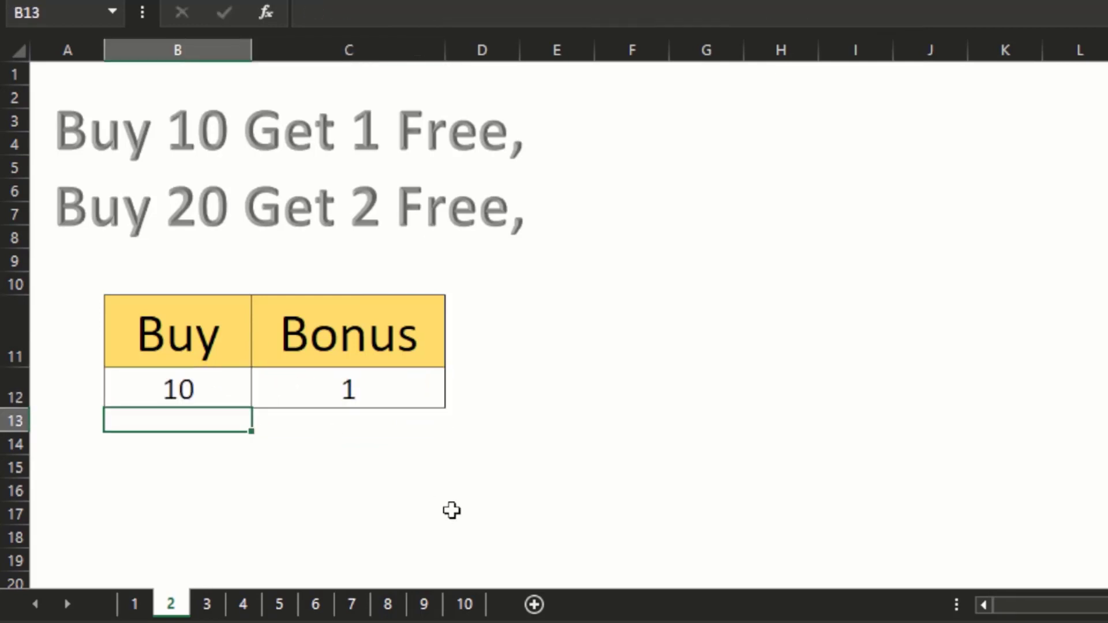
click(358, 398)
click(180, 392)
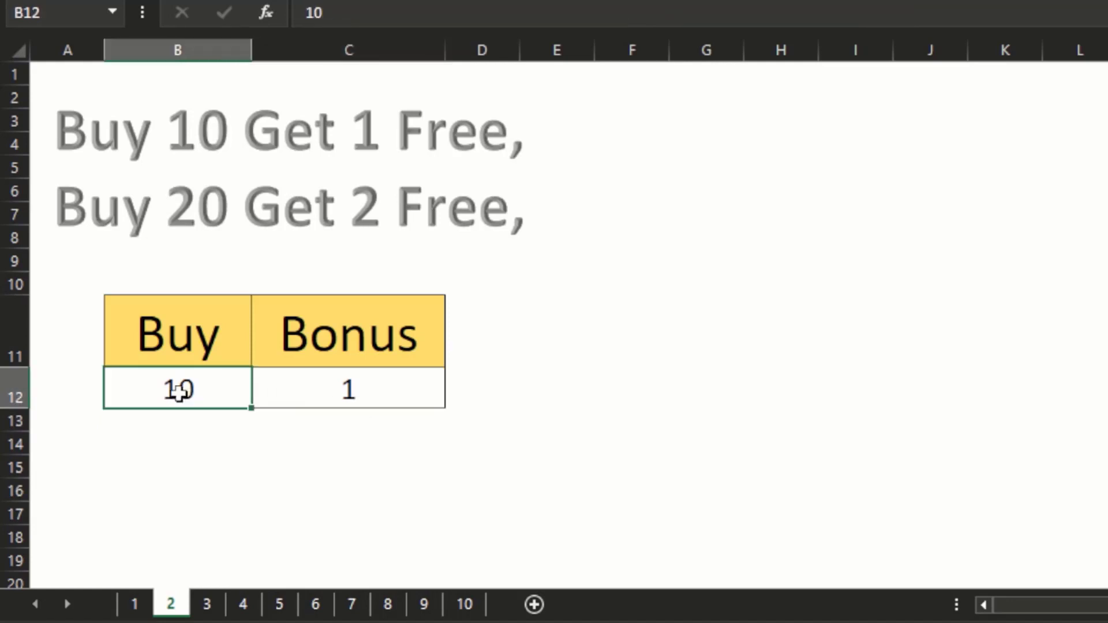
text(19)
key(Return)
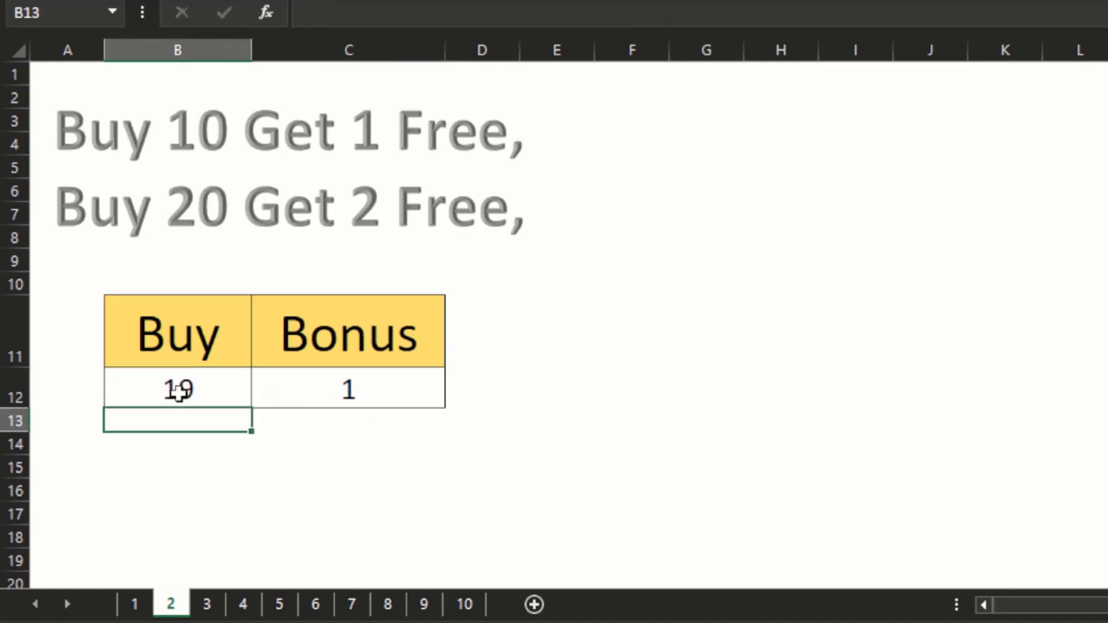
Set the Buy quantity in B12 to 20 to test the formula's second bonus tier.
click(266, 393)
click(185, 388)
text(20)
key(Return)
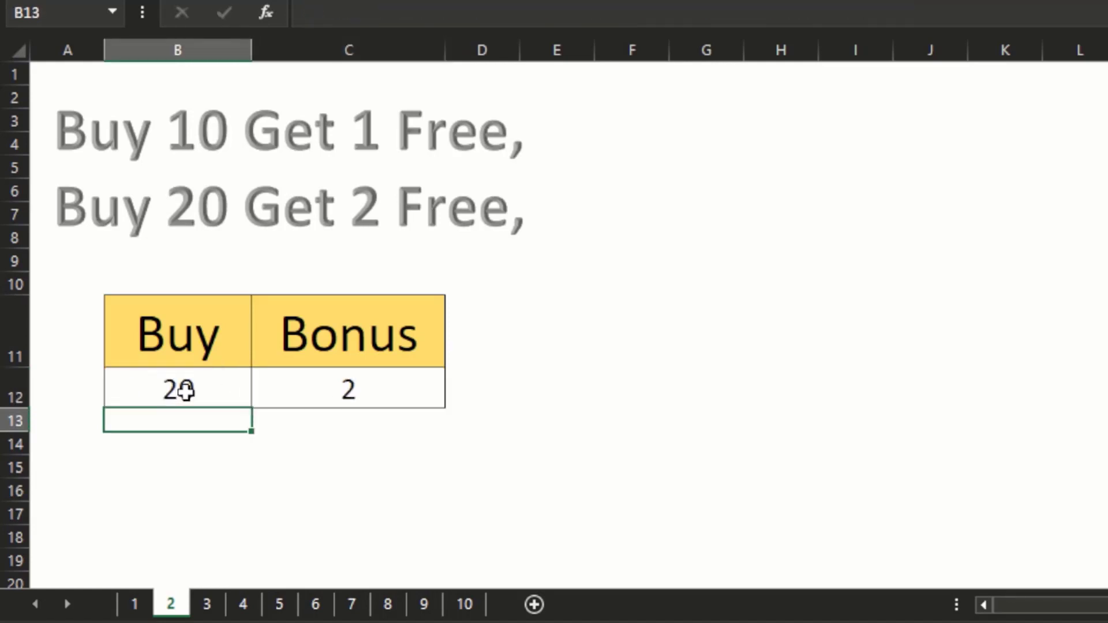
Compare the Buy quantity in B12 with the Bonus result and its nested IF formula in C12.
click(200, 364)
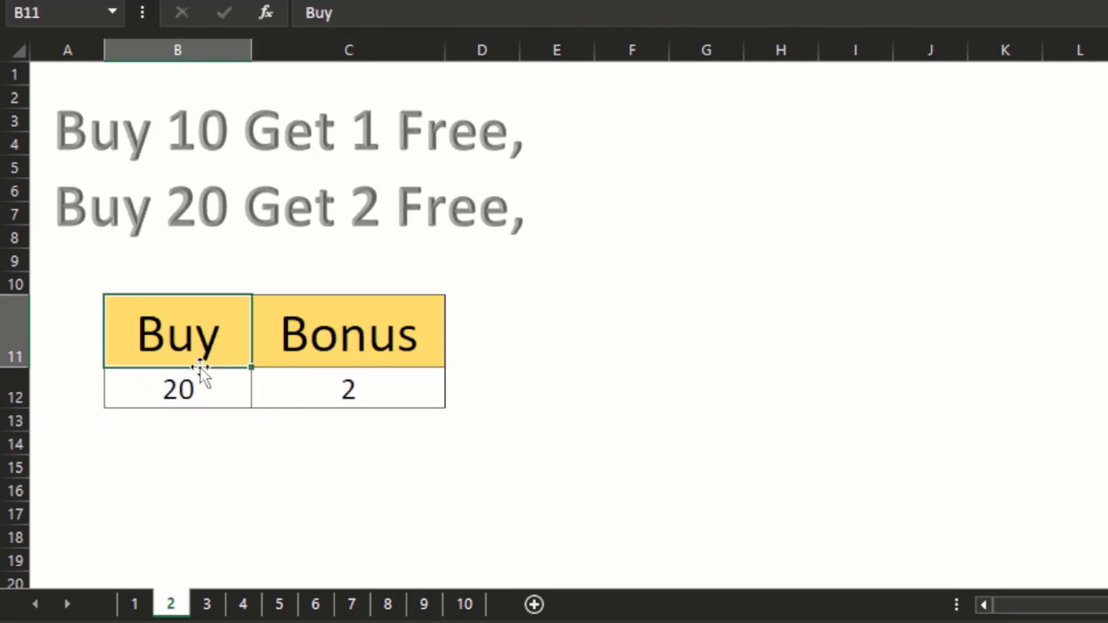
click(189, 415)
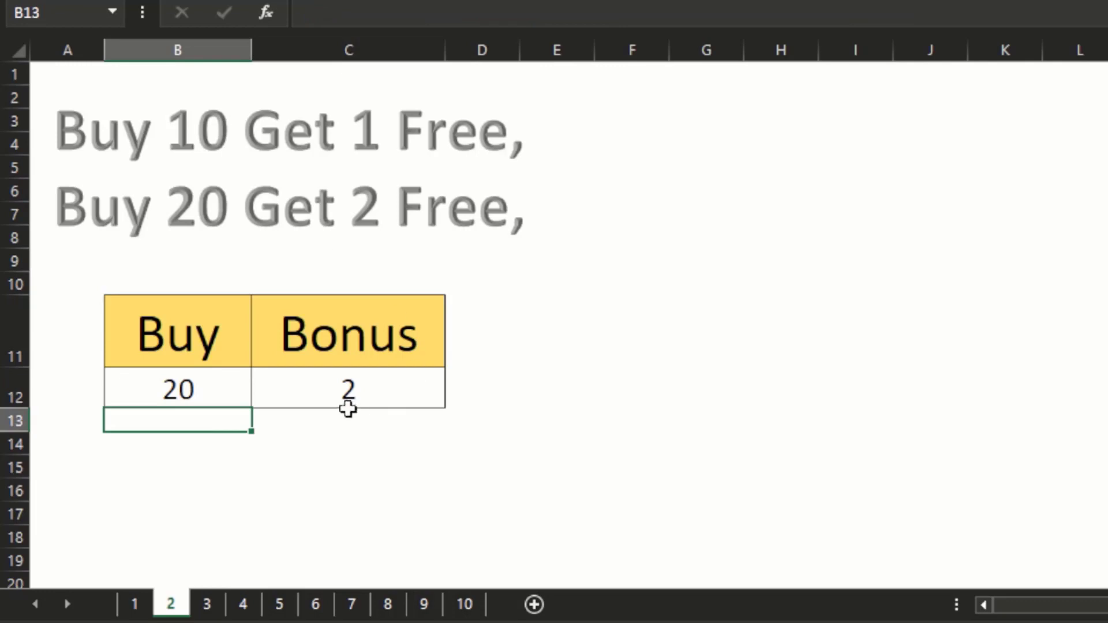
click(346, 392)
click(210, 387)
click(329, 391)
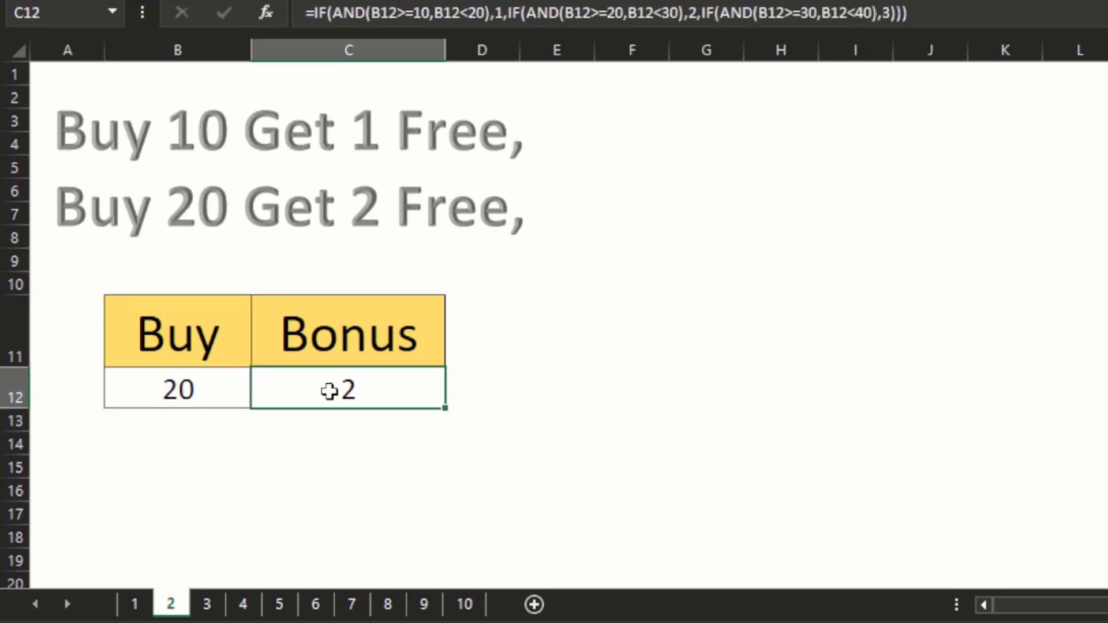
click(236, 389)
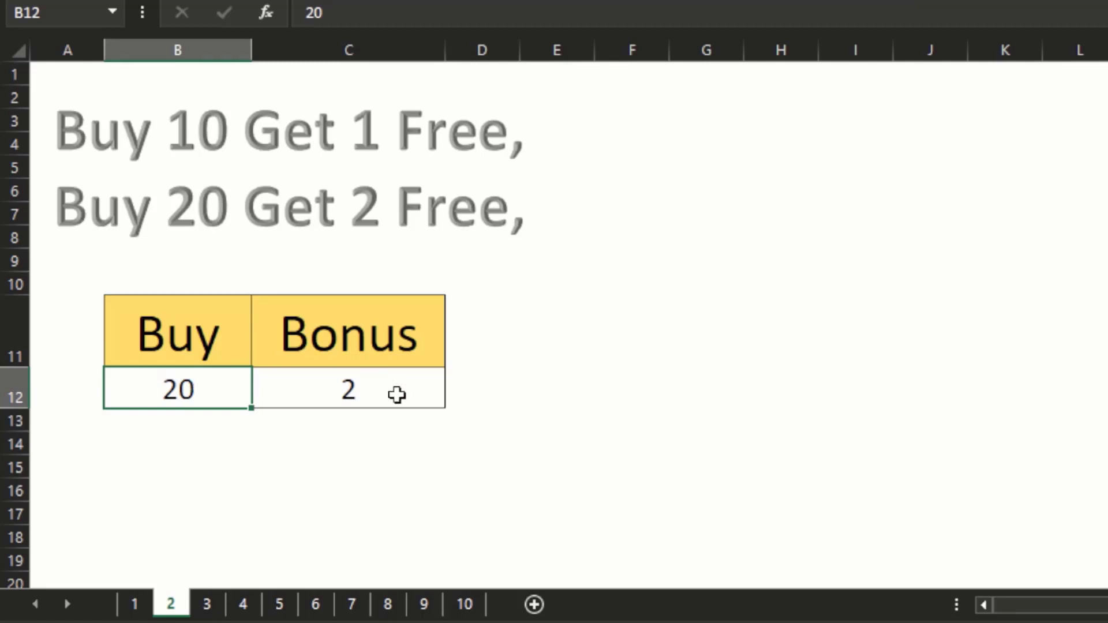
click(345, 388)
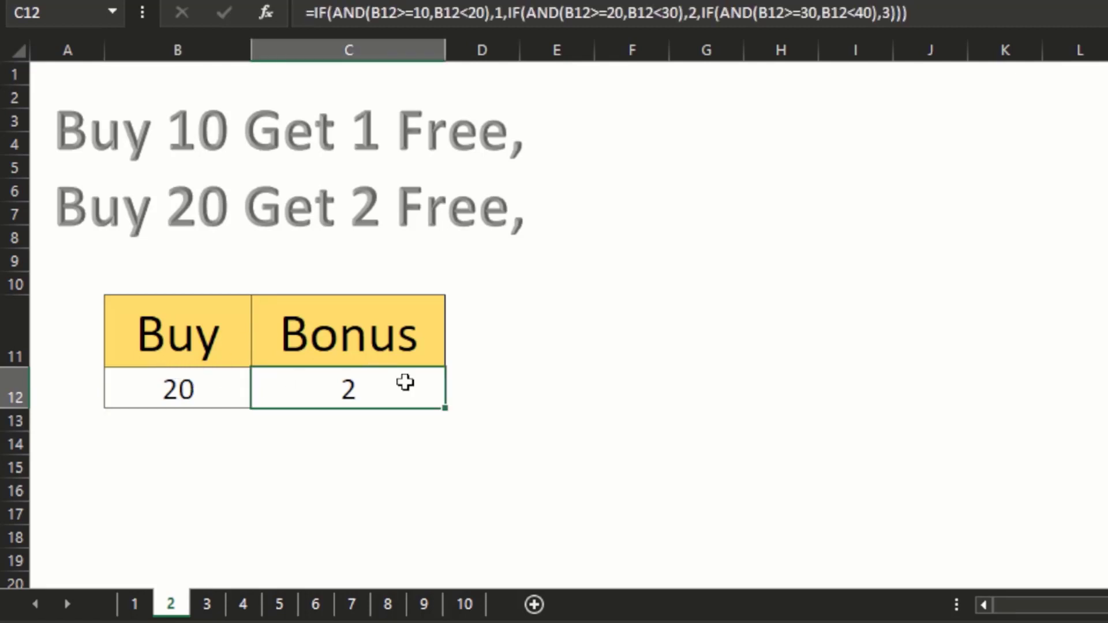
click(535, 289)
click(292, 364)
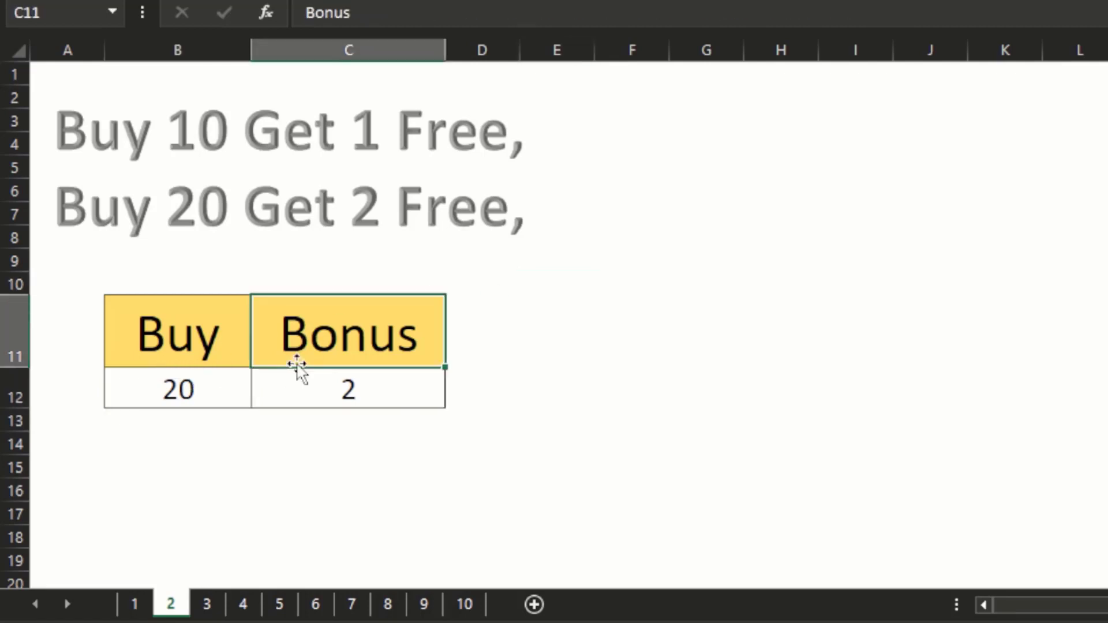
click(366, 375)
click(205, 376)
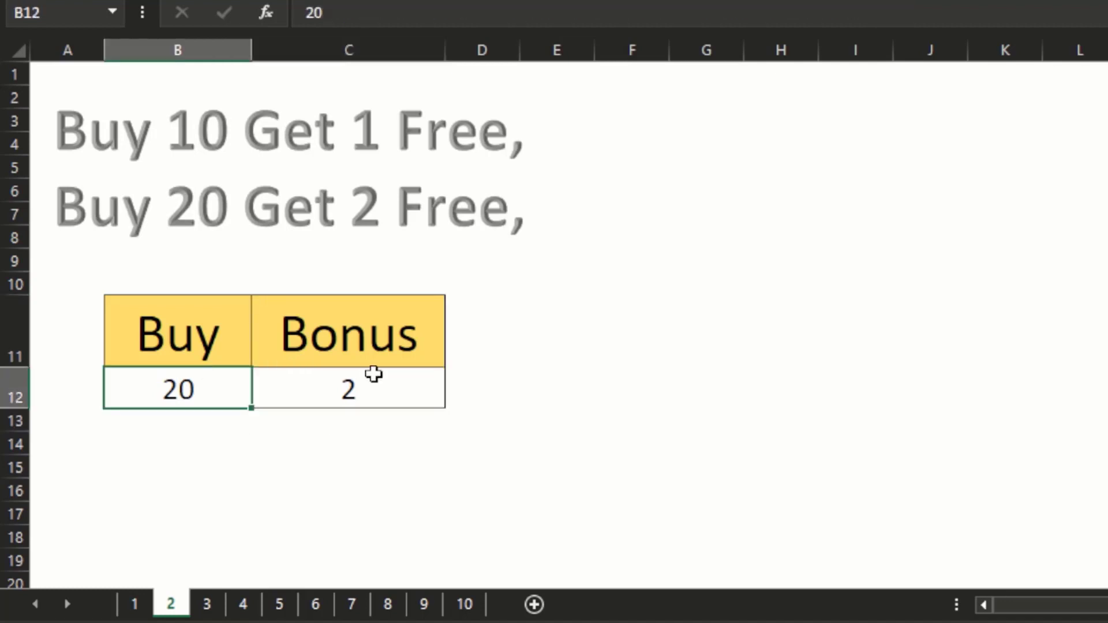
click(371, 379)
click(218, 369)
click(321, 370)
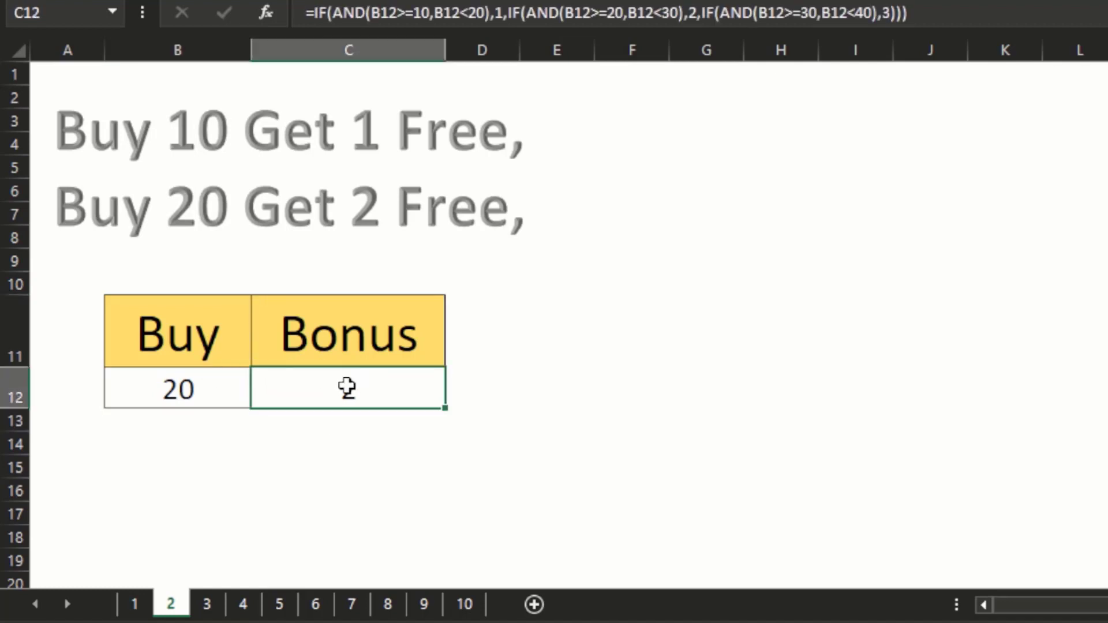